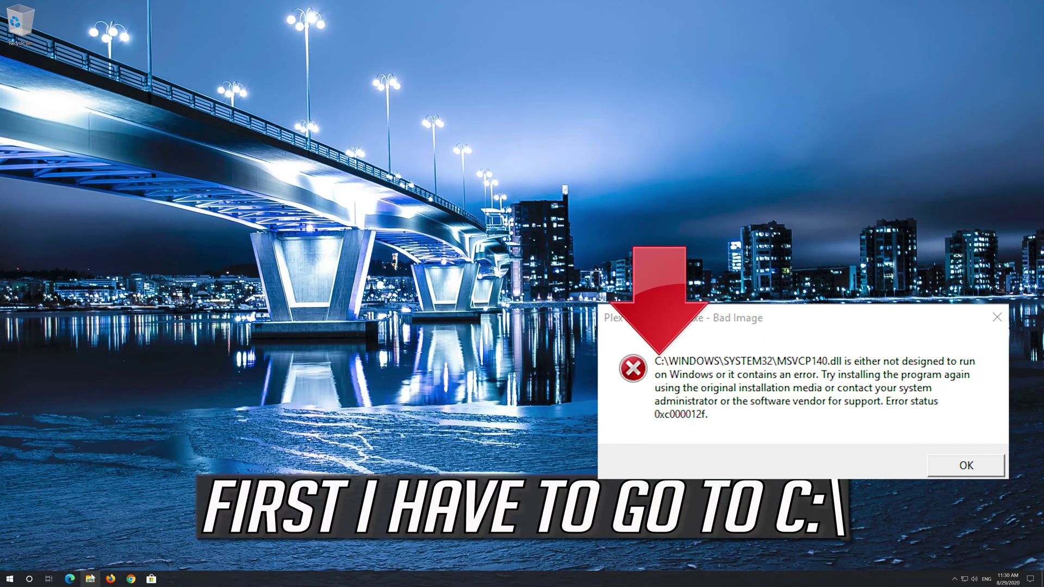
- Open File Explorer on Local Disk (C:) alongside the MSVCP140.dll Bad Image error
left_click(91, 578)
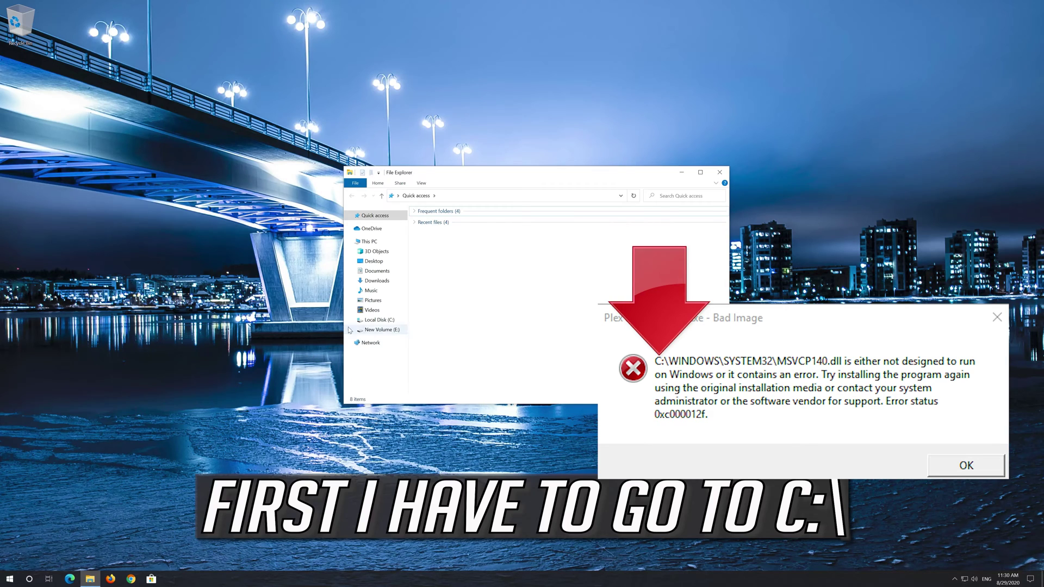
left_click(394, 321)
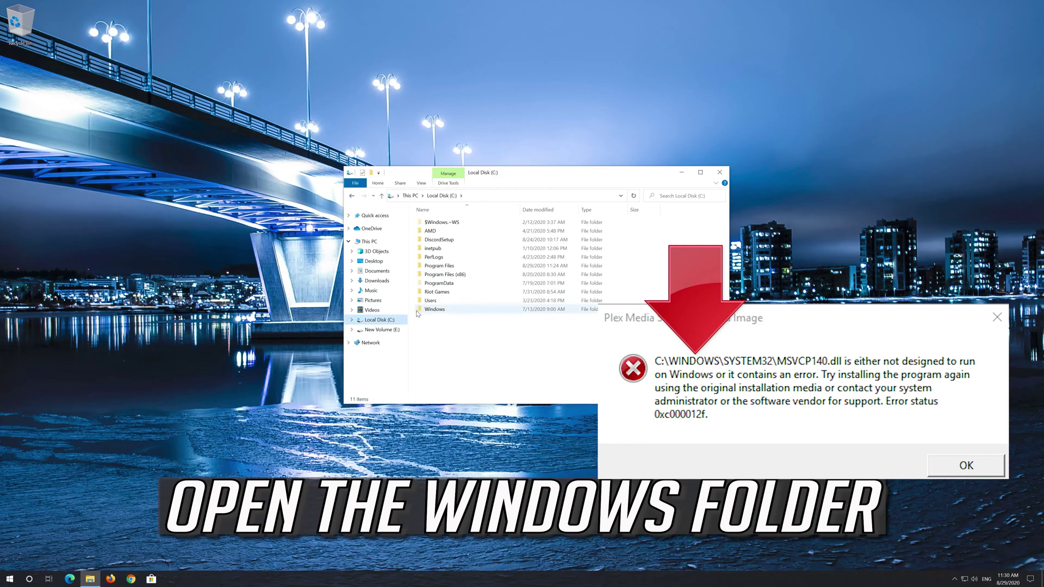
- Go into the Windows folder on C: and open System32
left_click(418, 310)
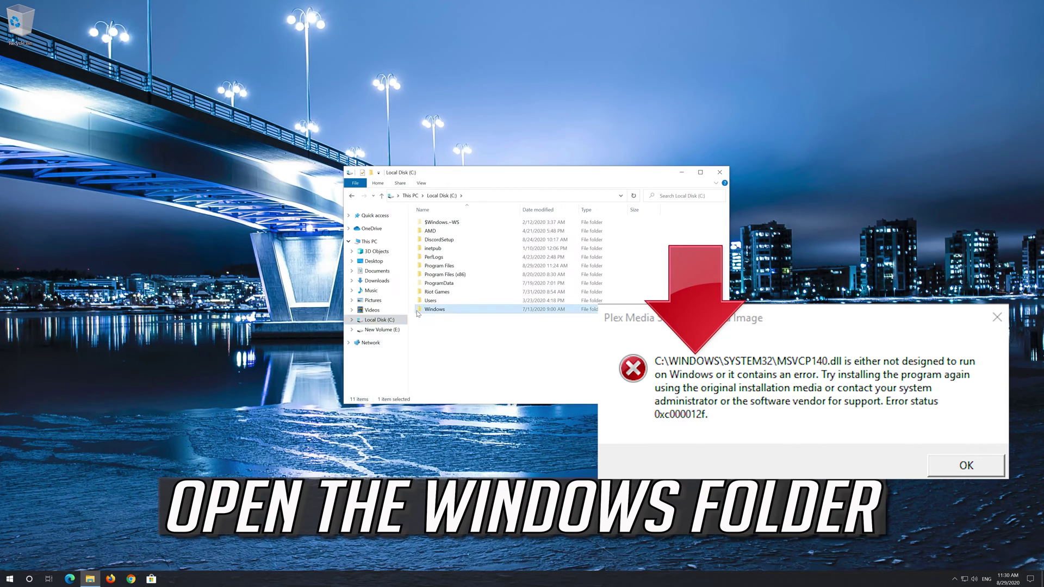
double_click(474, 310)
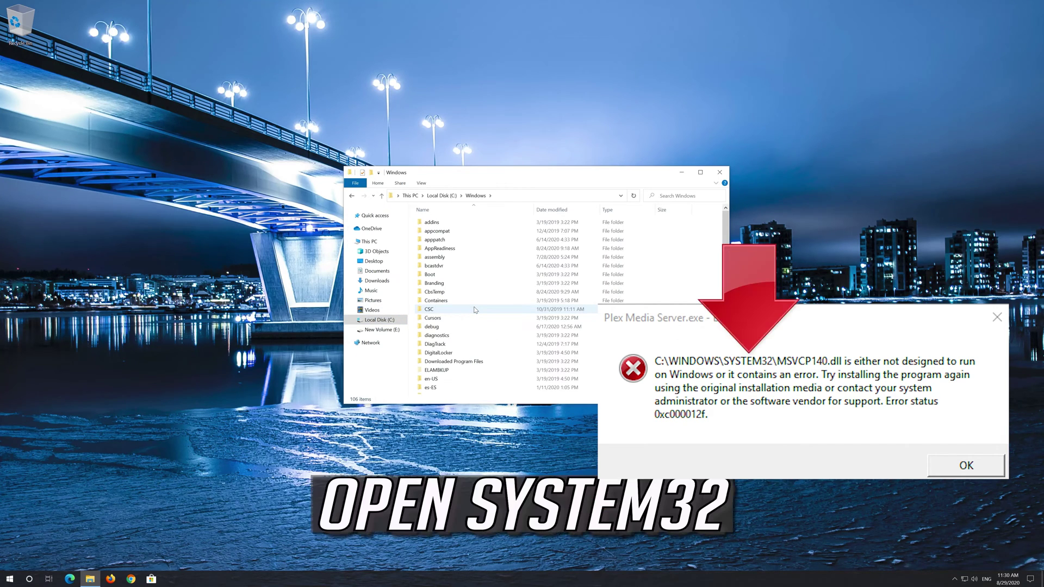
scroll(475, 310, "down", 10)
scroll(474, 310, "down", 7)
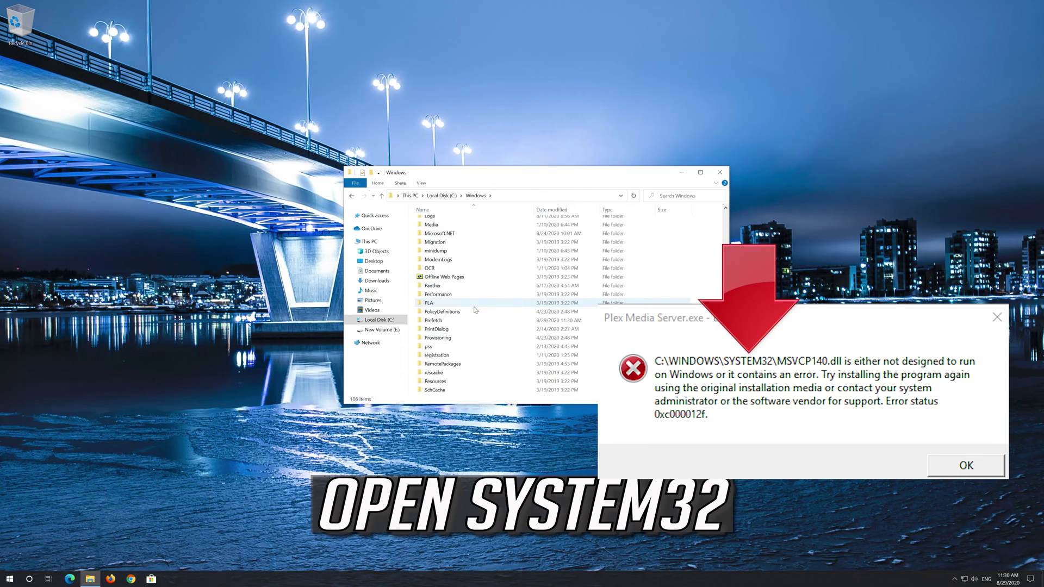
scroll(474, 309, "down", 2)
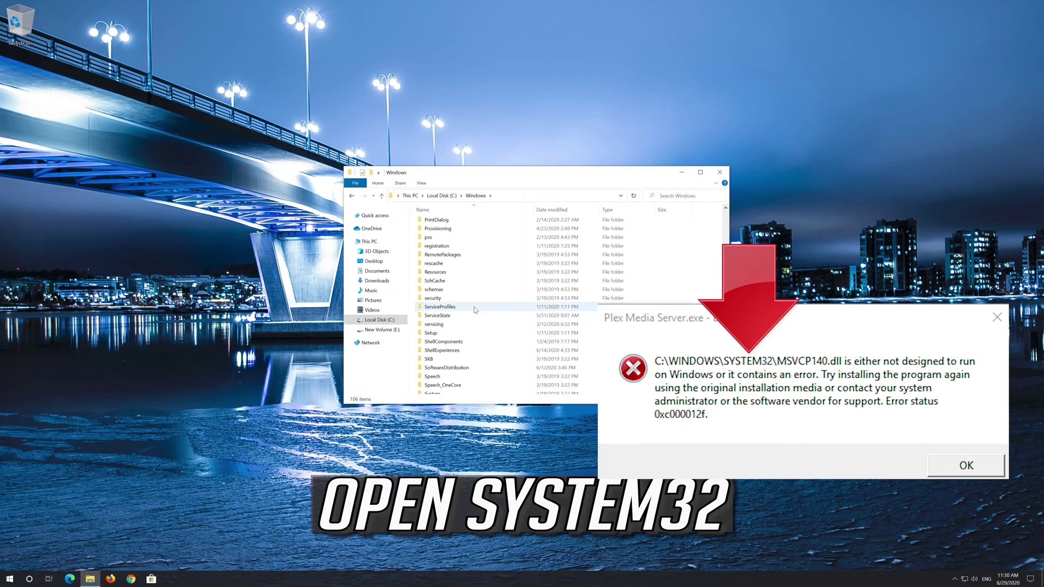
double_click(446, 330)
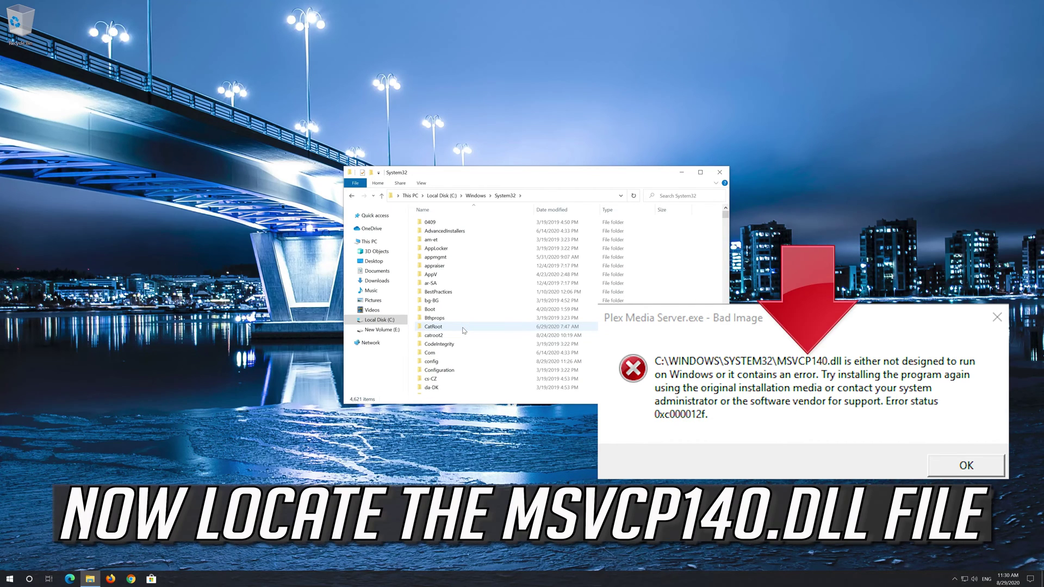
- Find msvcp140.dll in System32 and delete it
type("m")
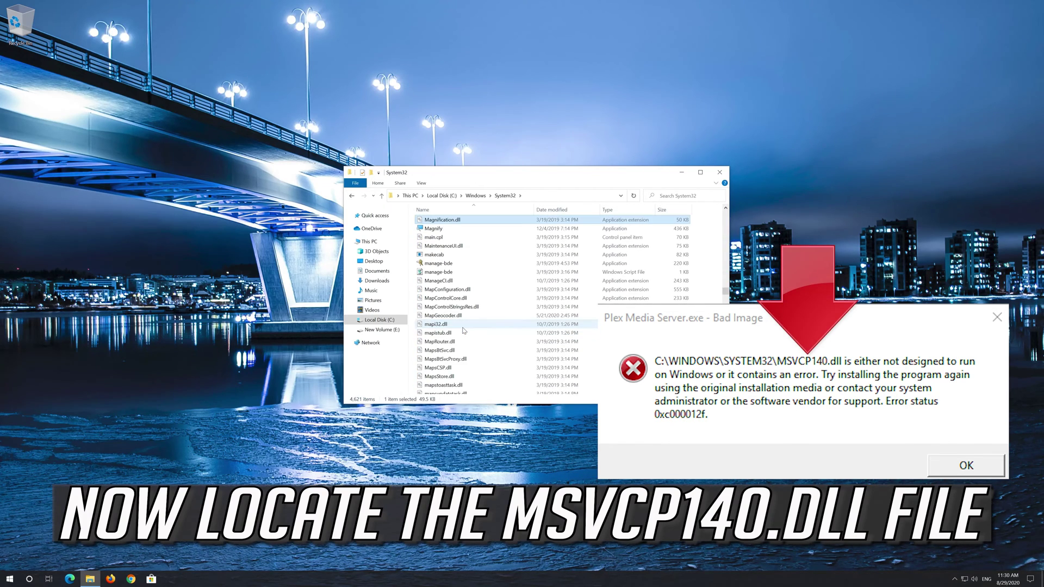
scroll(465, 330, "down", 20)
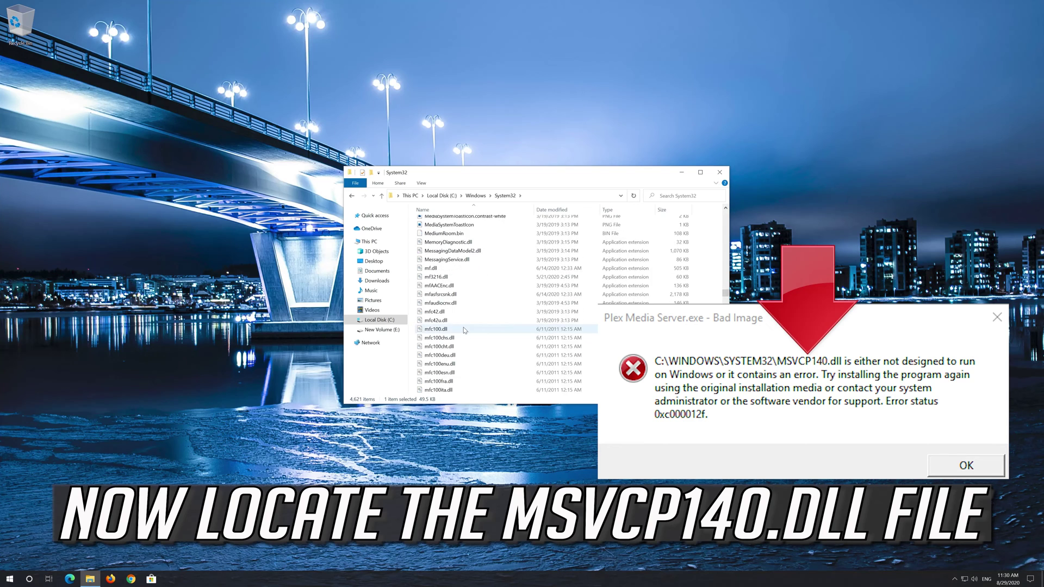
scroll(464, 330, "down", 20)
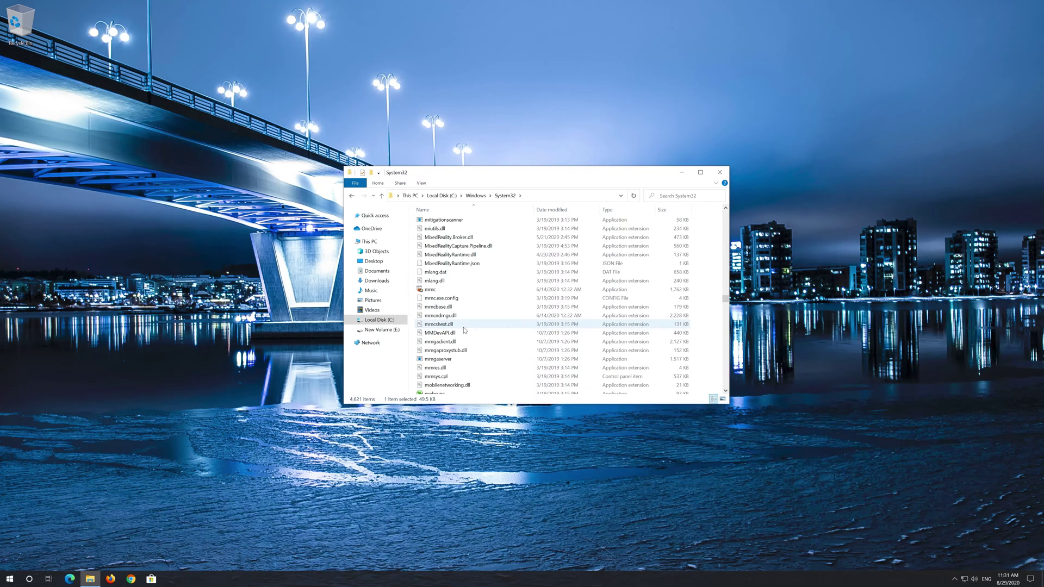
scroll(464, 330, "down", 20)
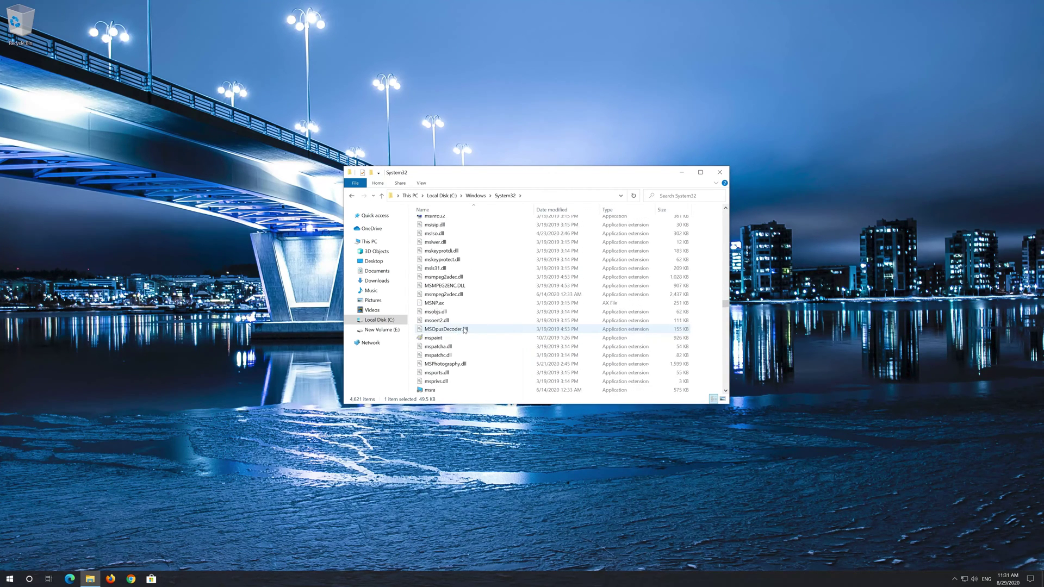
scroll(464, 330, "down", 10)
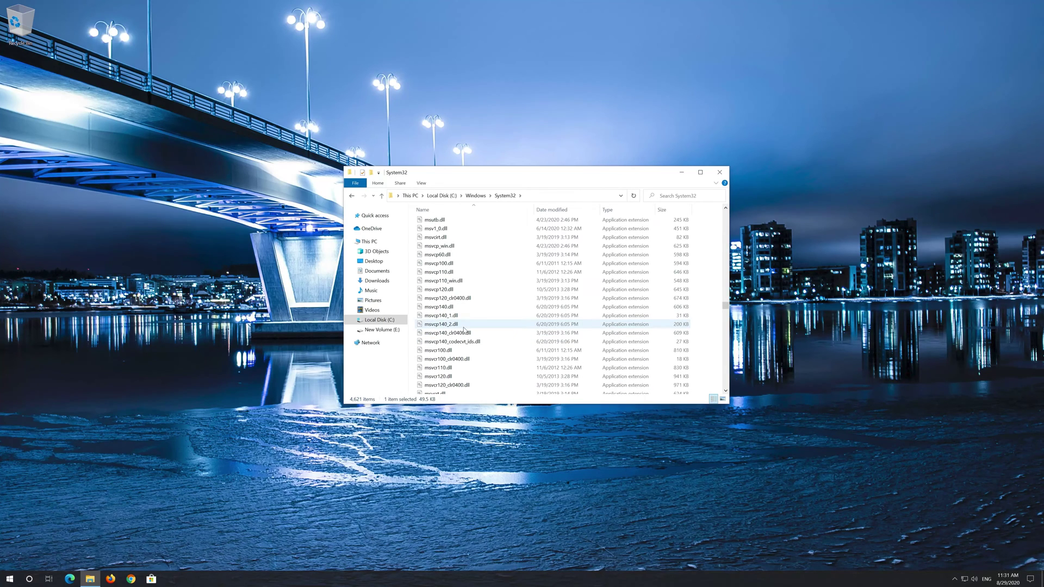
left_click(453, 308)
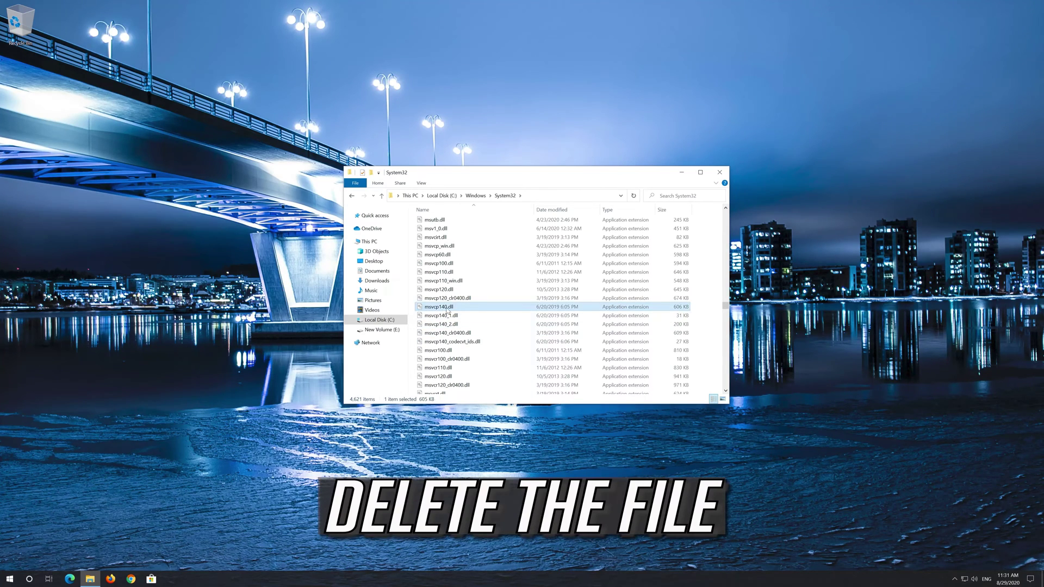
right_click(476, 309)
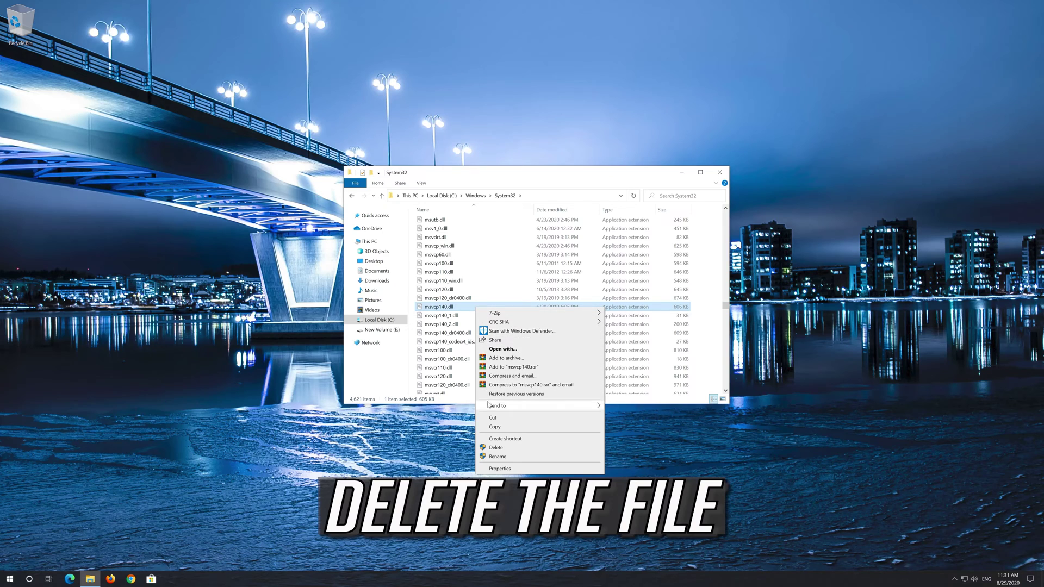
left_click(496, 447)
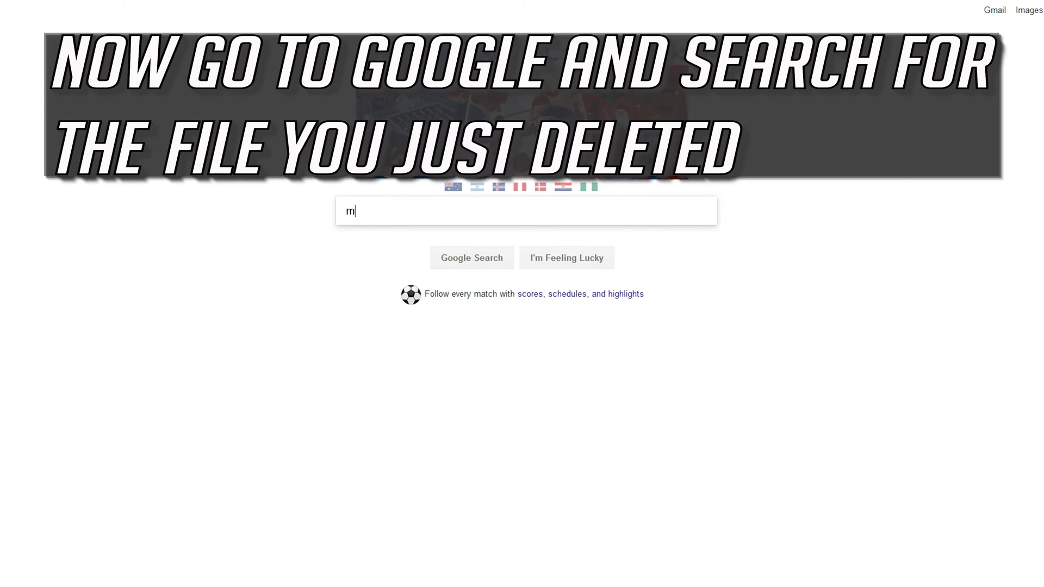
- Search Google for msvcp140.dll and open the DLL-files.com result
type("msvcp")
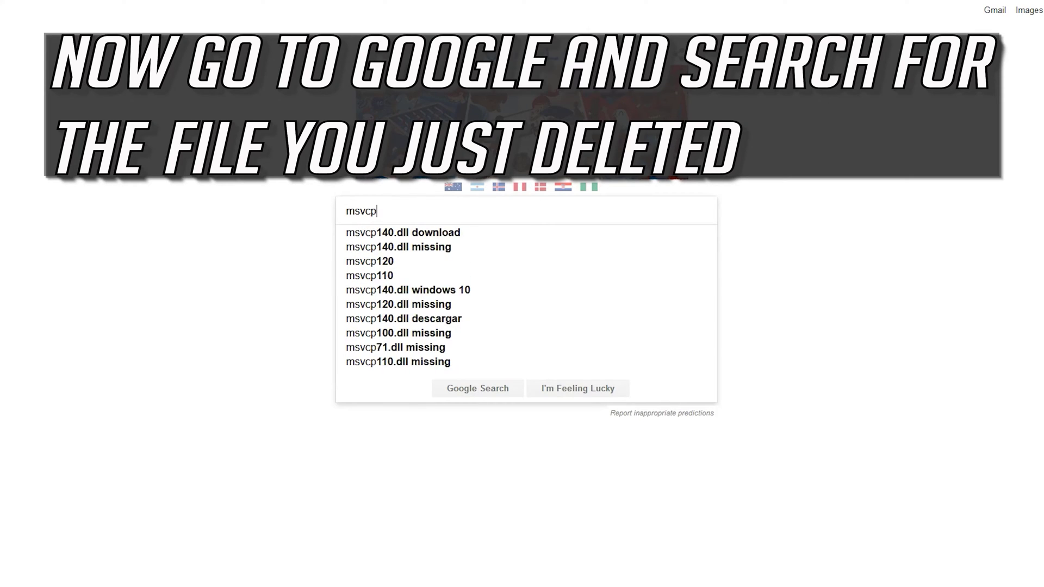
type("140")
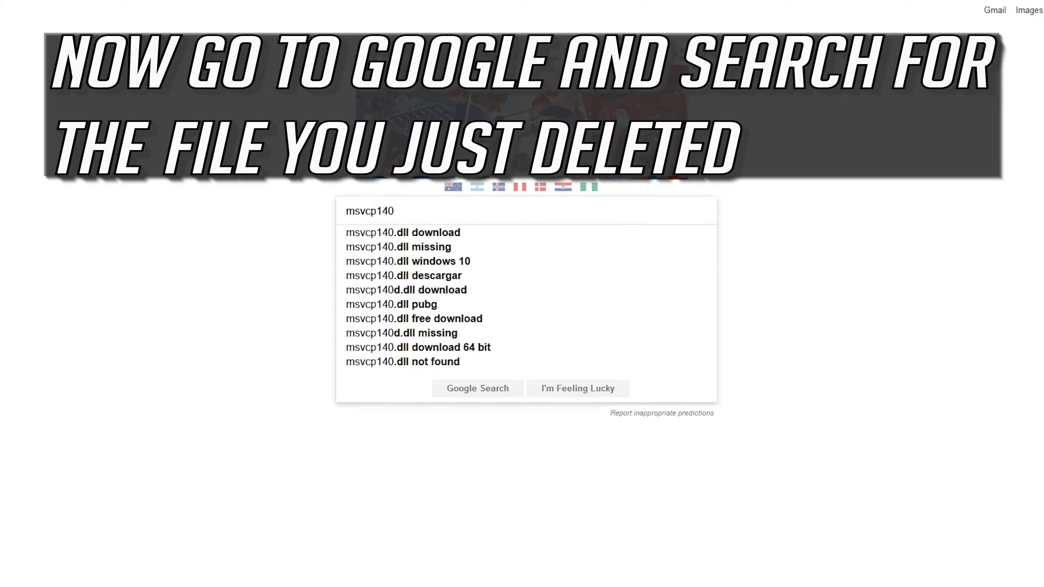
type(".dll")
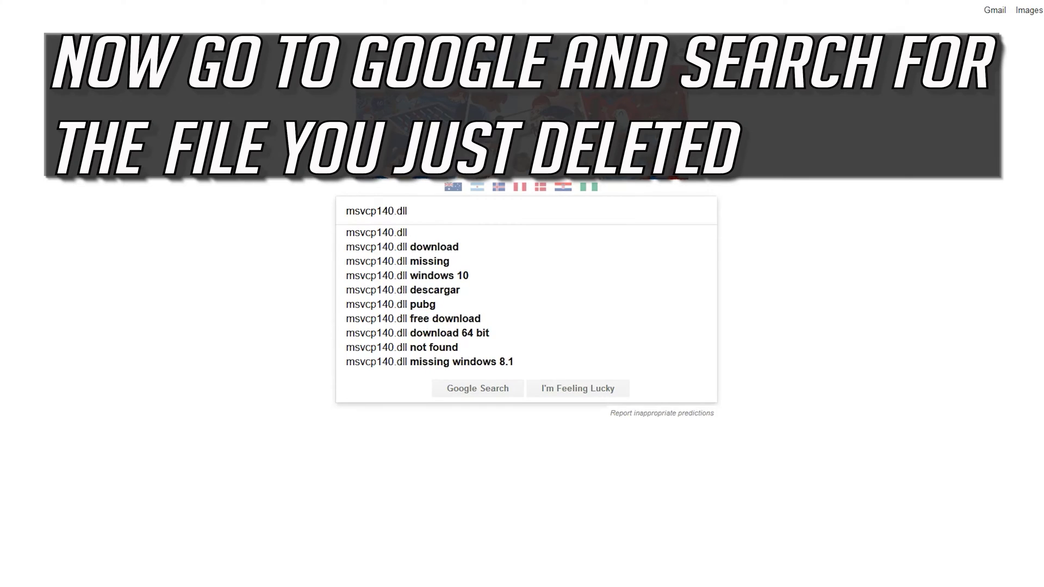
key("Return")
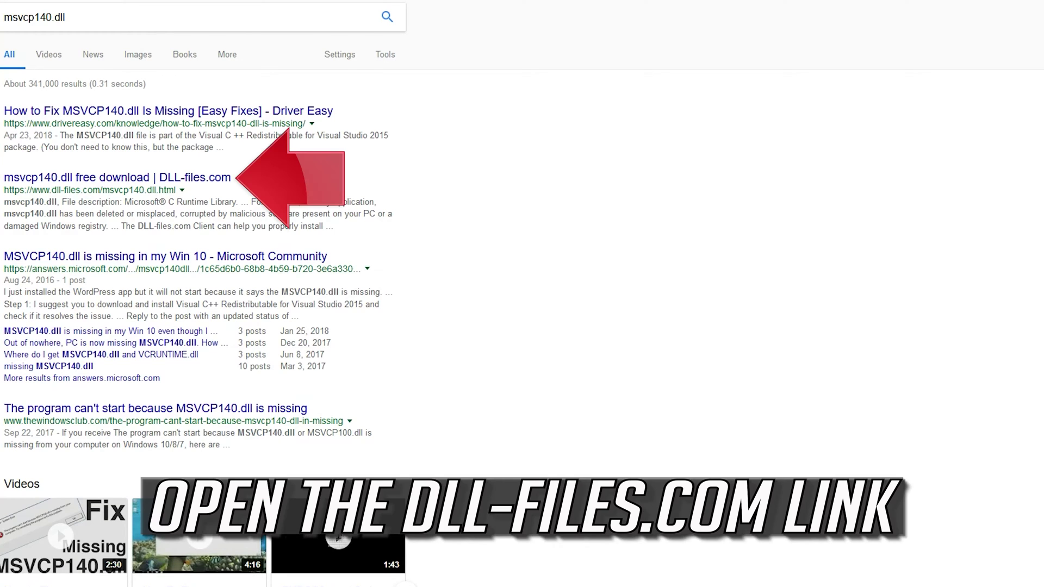
left_click(80, 179)
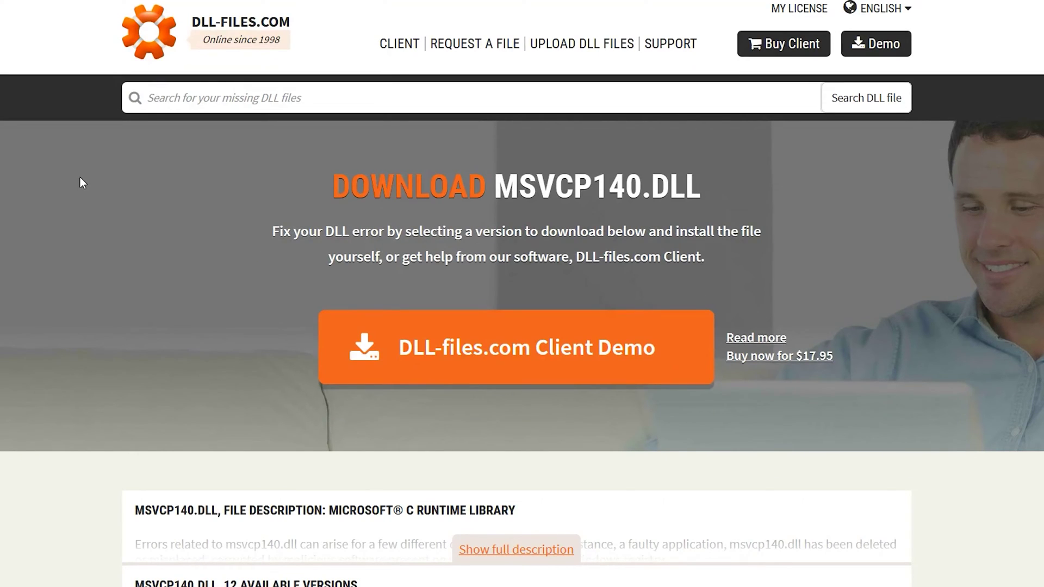
- Download the 32bit 14.10.25008.0 msvcp140.dll version, saving it as msvcp140.zip
scroll(152, 114, "down", 6)
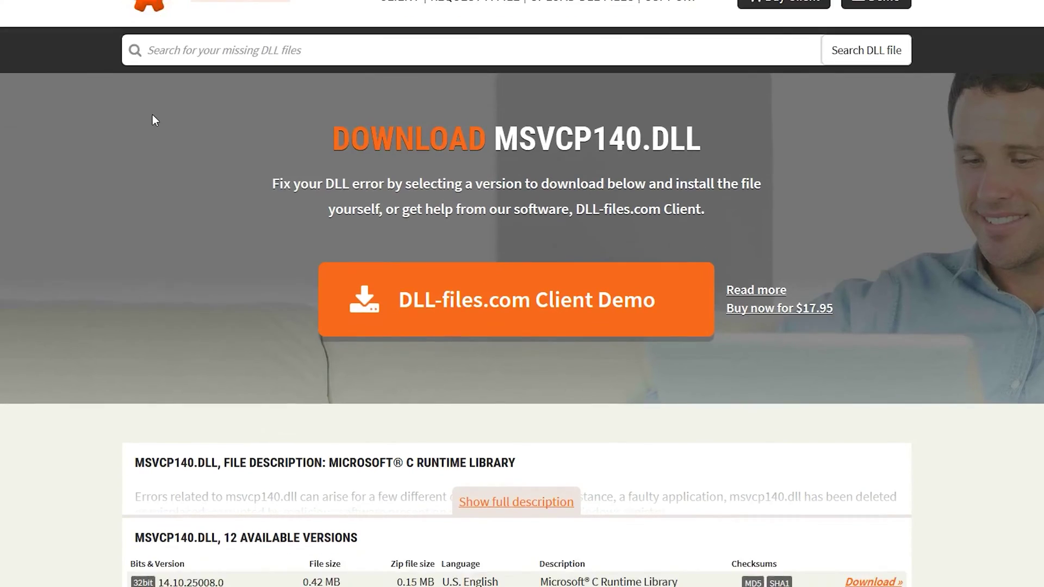
scroll(159, 175, "down", 1)
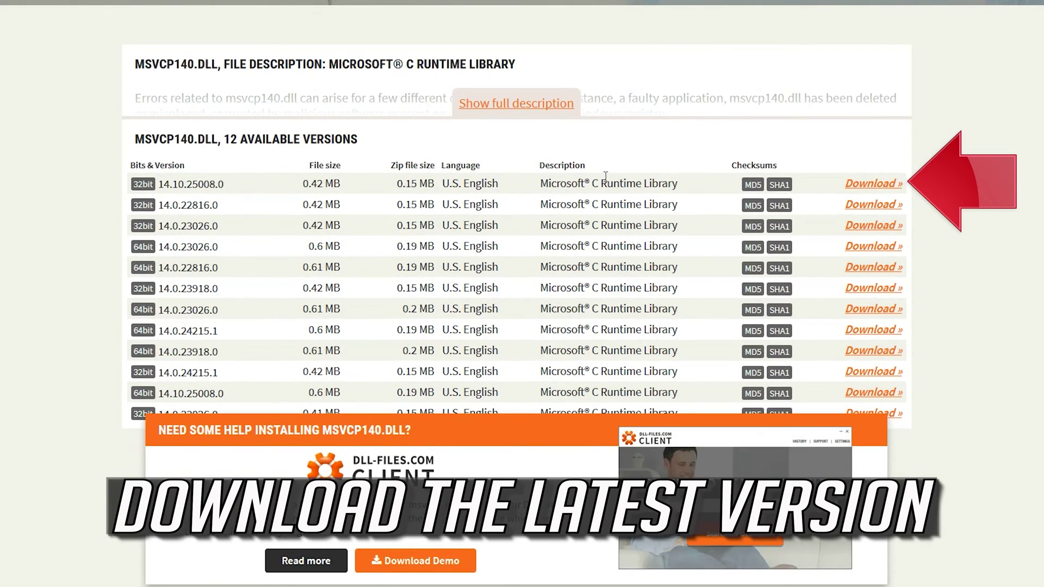
left_click(871, 184)
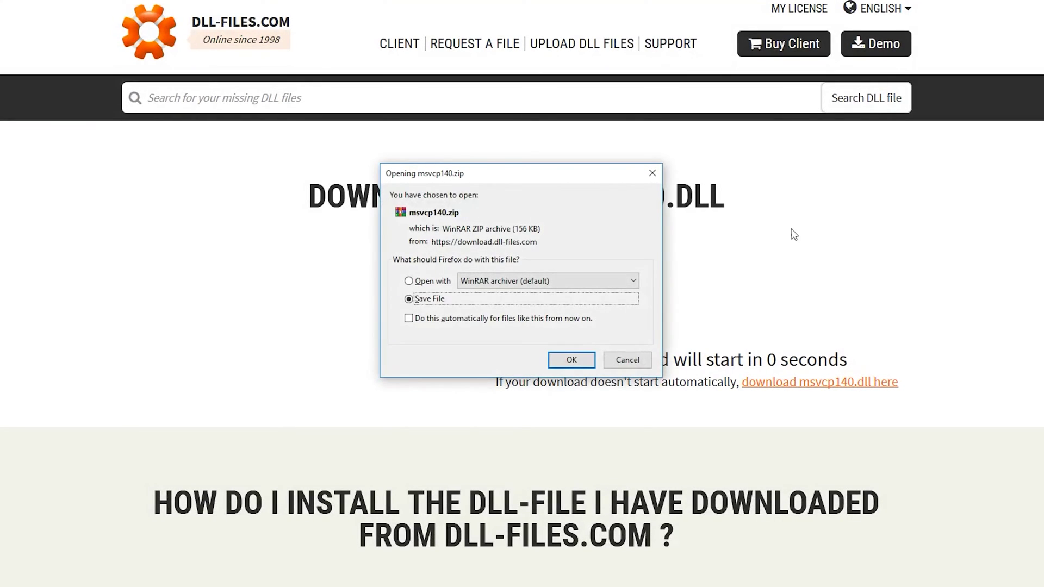
left_click(571, 360)
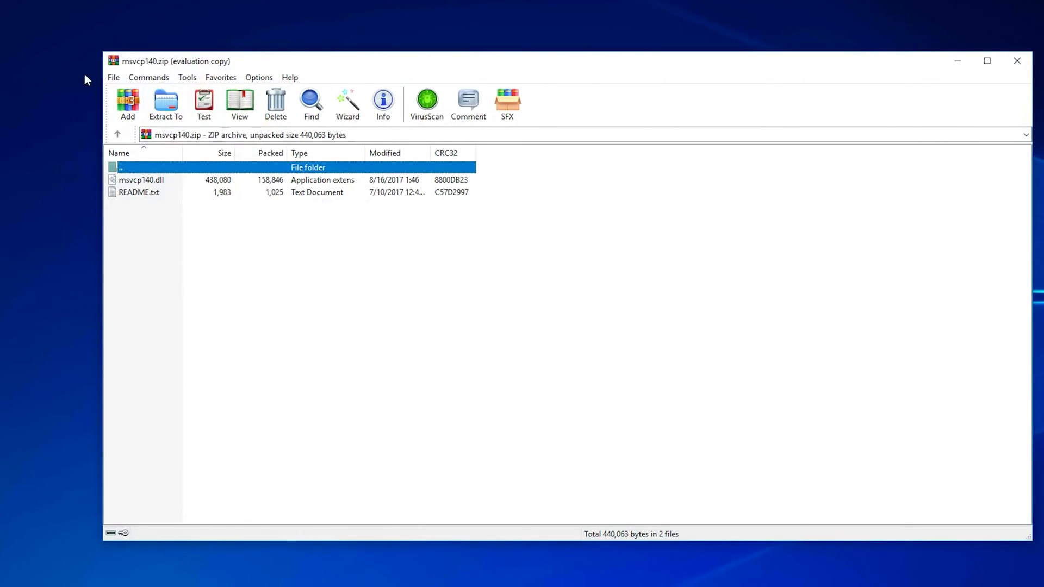
- Copy msvcp140.dll from the WinRAR archive into System32 with administrator approval
left_click_drag(159, 68, 798, 87)
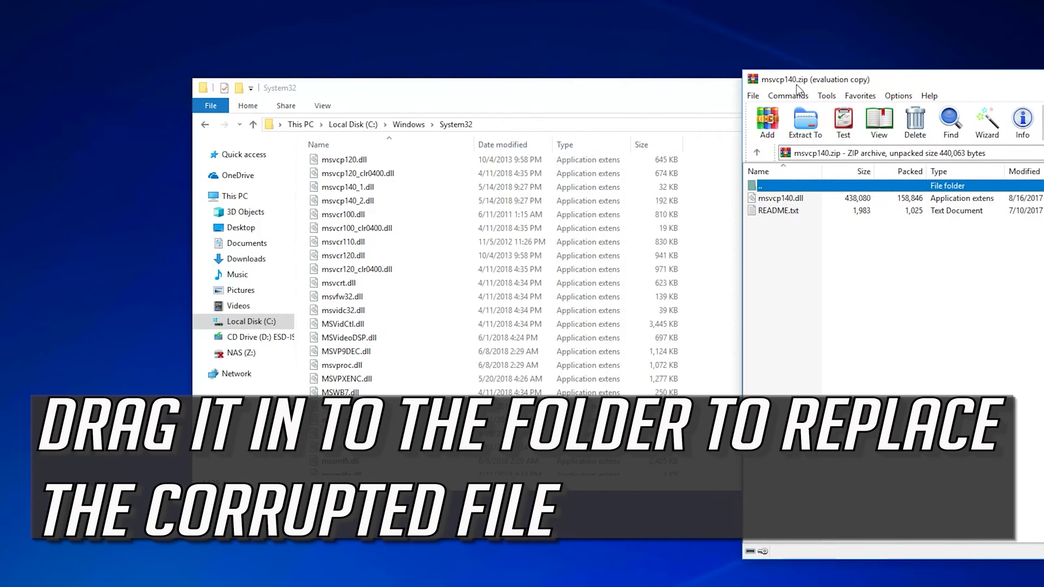
left_click(762, 200)
left_click_drag(763, 200, 702, 227)
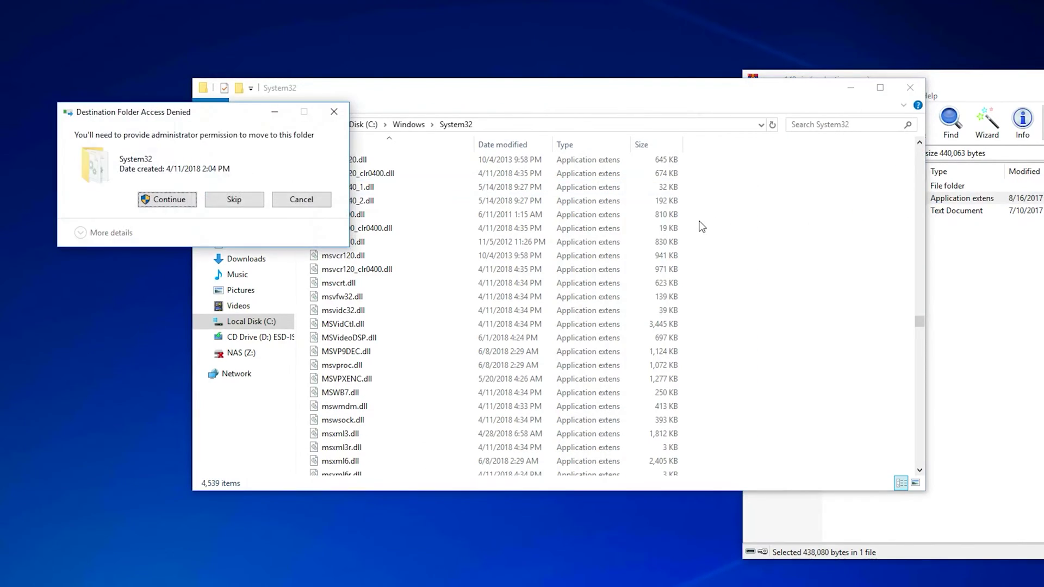
left_click(148, 201)
- Close the WinRAR archive and System32 windows
left_click_drag(1006, 74, 237, 68)
left_click(858, 67)
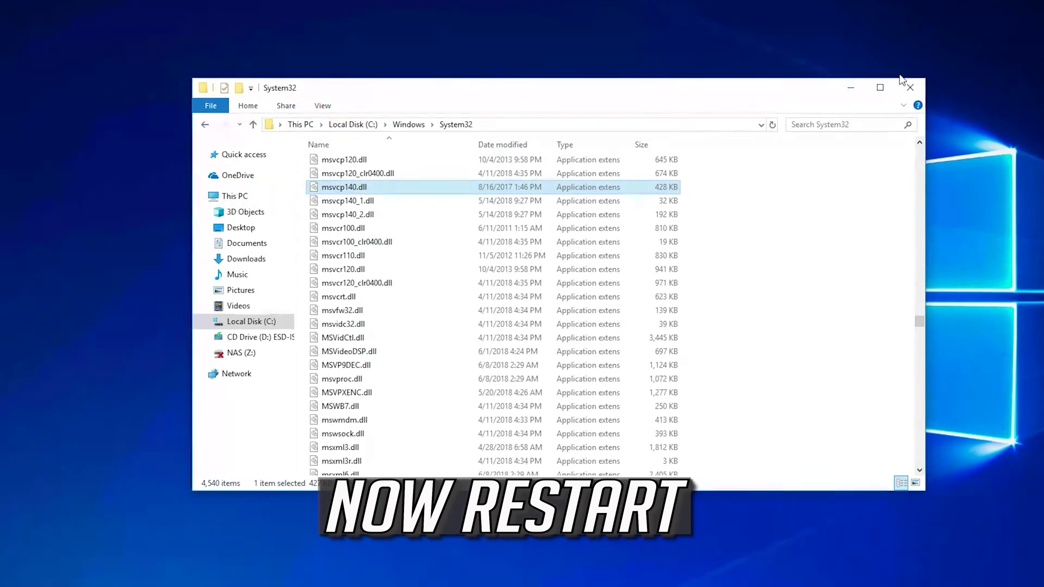
left_click(910, 87)
key("super")
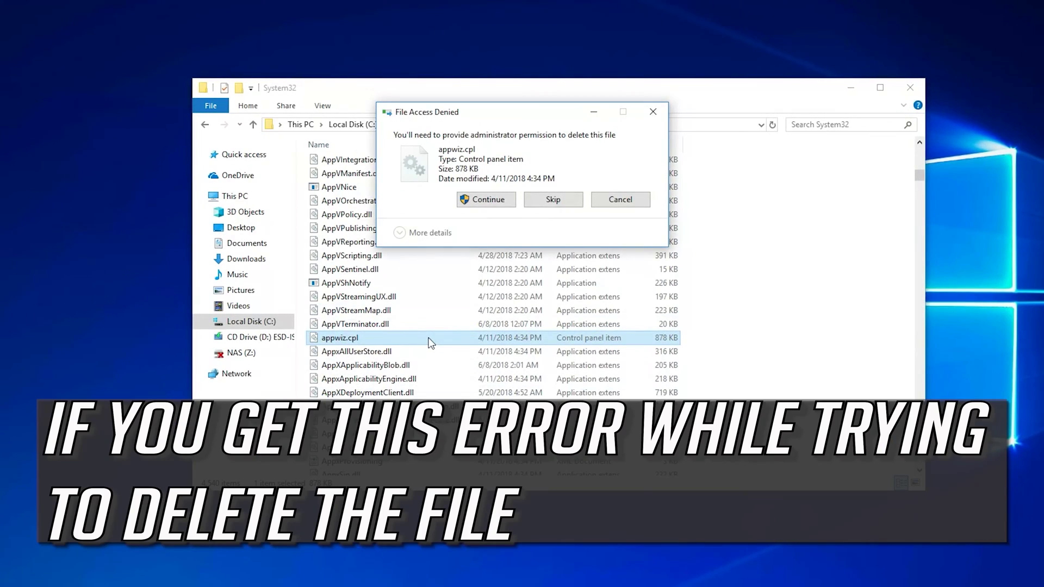
- Approve deleting appwiz.cpl as administrator, then dismiss the TrustedInstaller access-denied message
left_click(478, 197)
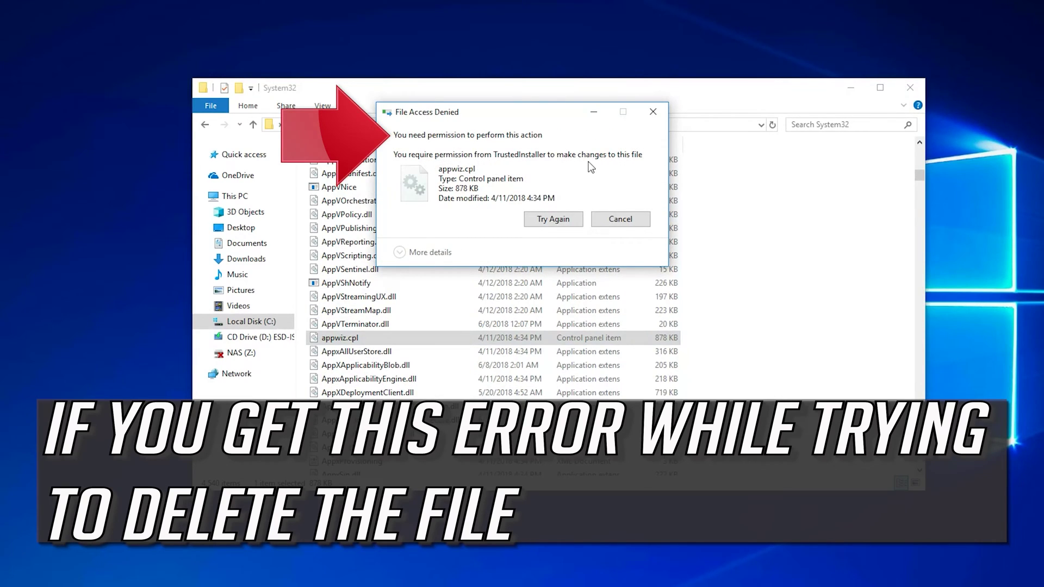
left_click(652, 113)
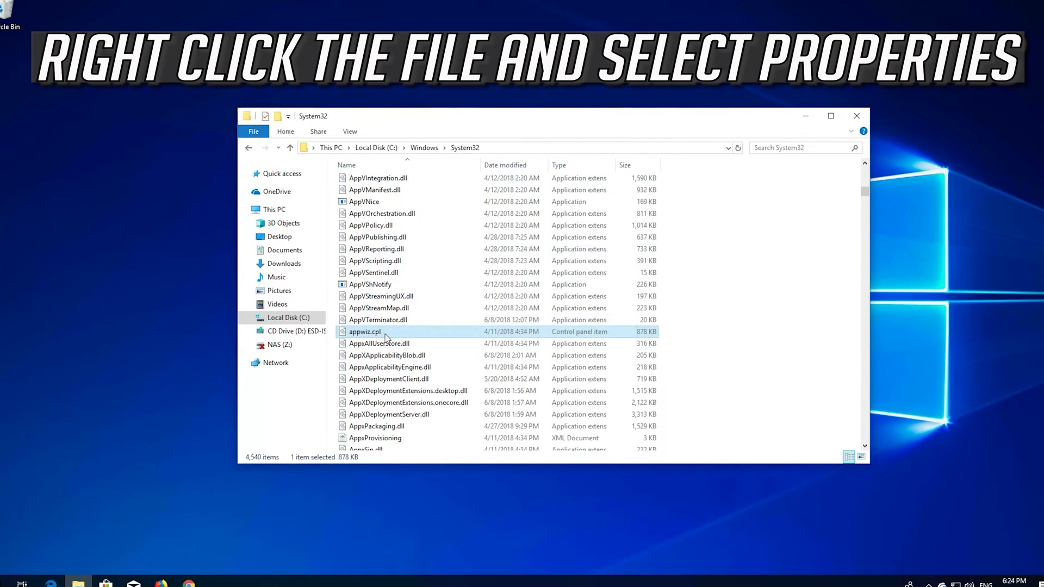
- Open appwiz.cpl's Properties, go to Security, and open its Advanced security settings
right_click(385, 337)
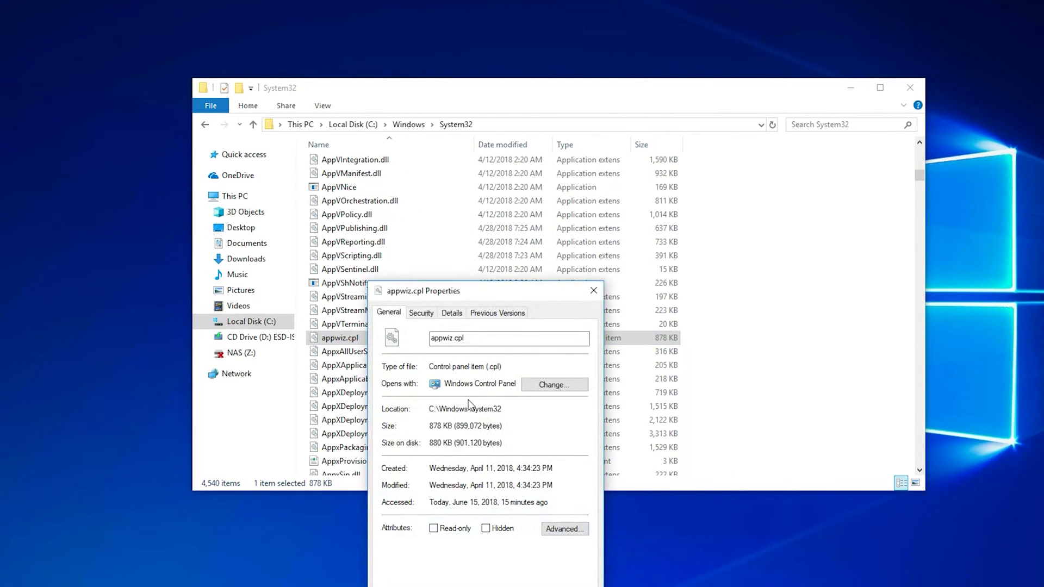
left_click_drag(463, 292, 470, 139)
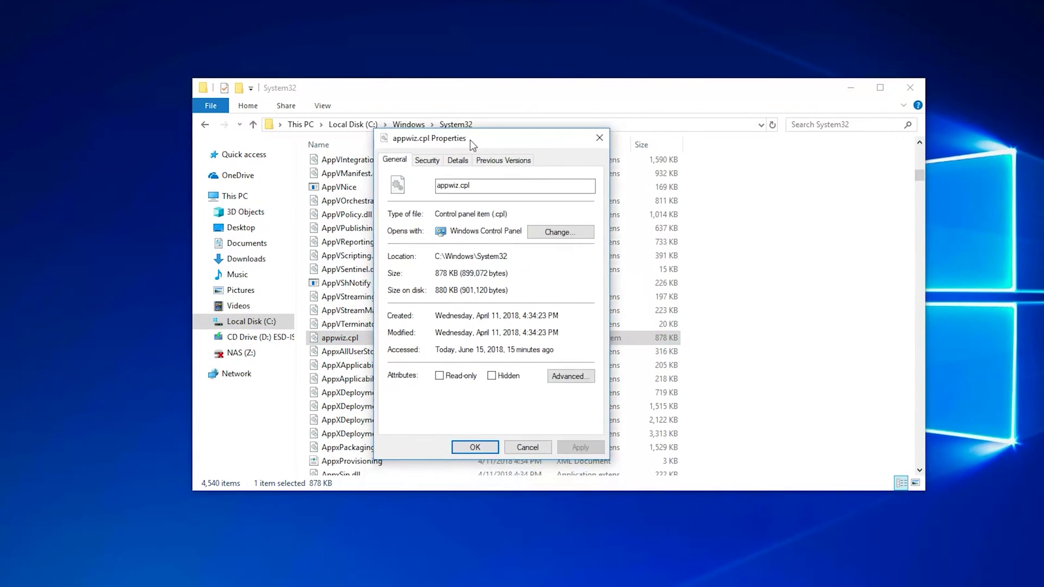
left_click(428, 160)
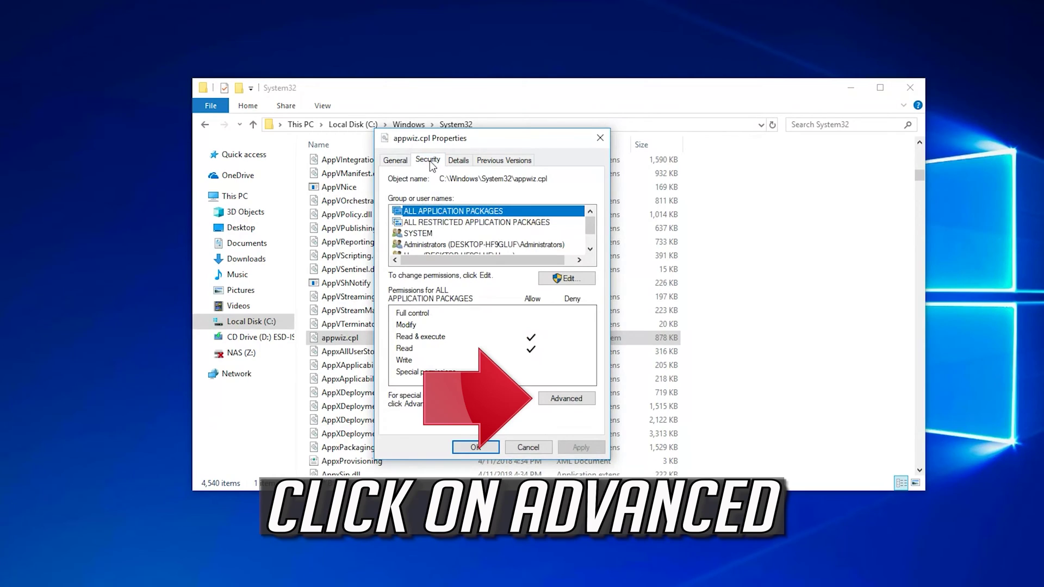
left_click(565, 404)
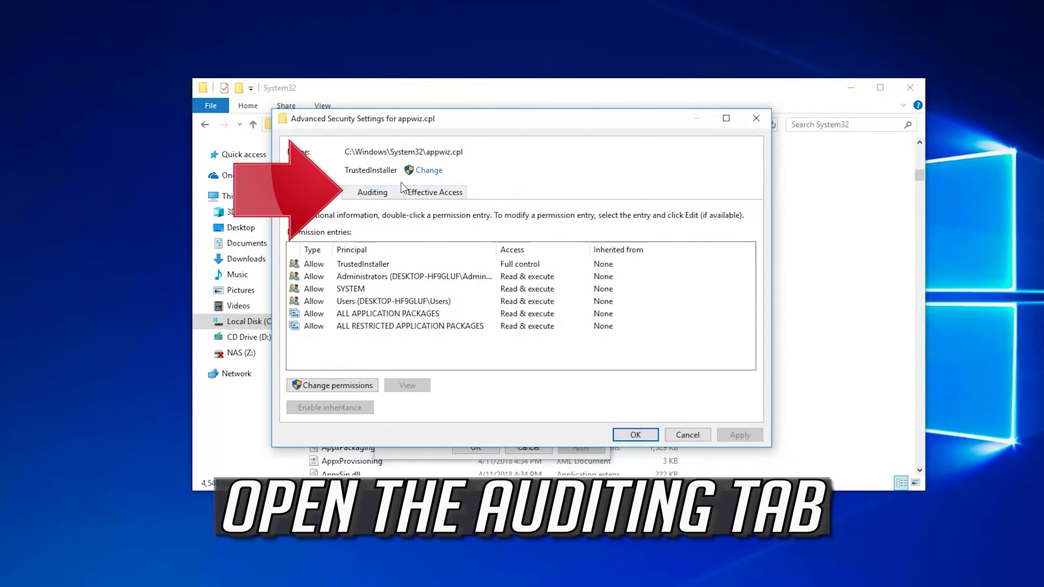
- On the Auditing tab, grant administrator access and remove the Everyone audit entry
left_click(370, 194)
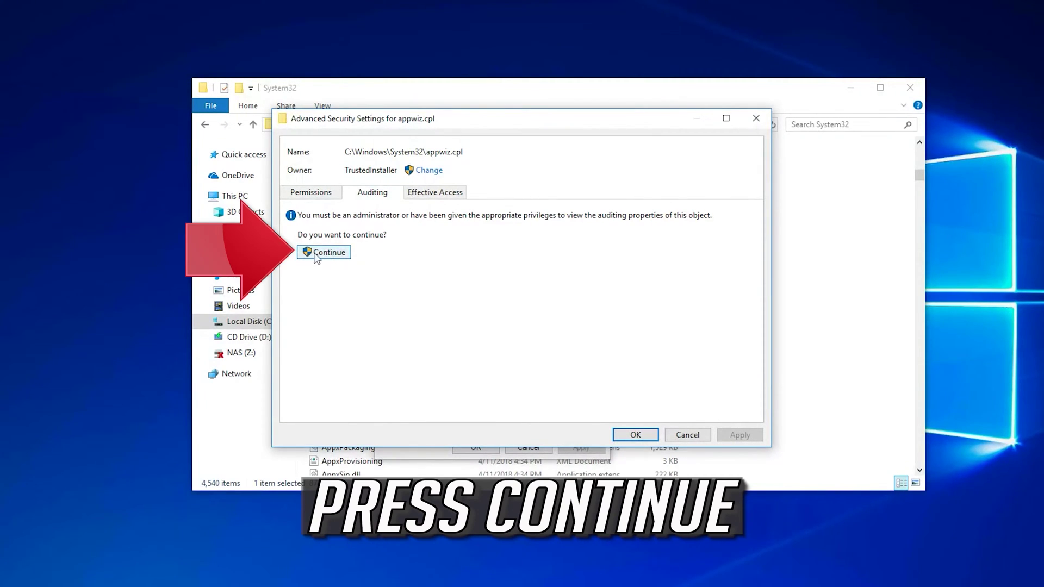
left_click(329, 253)
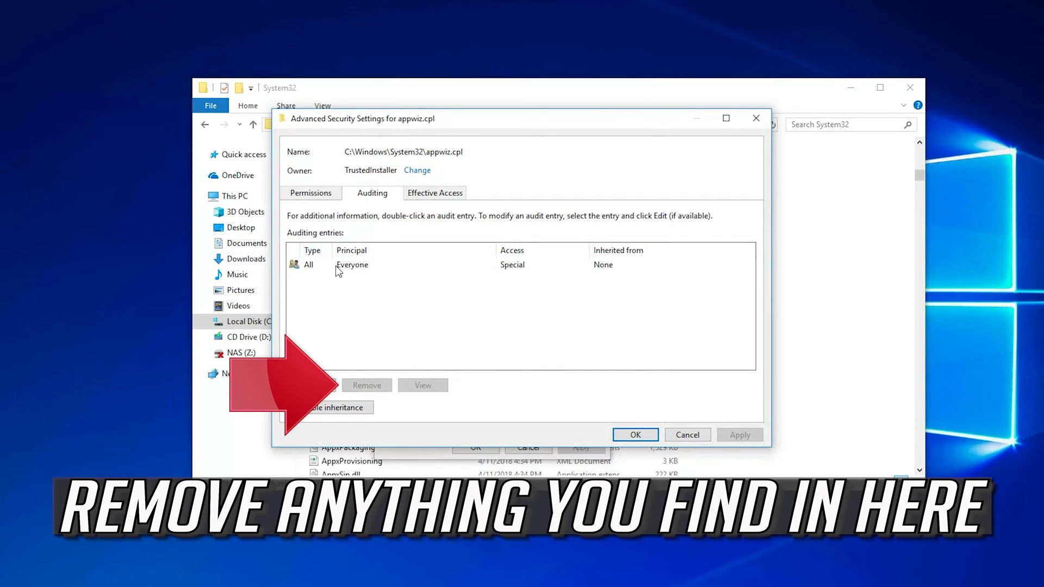
left_click(336, 267)
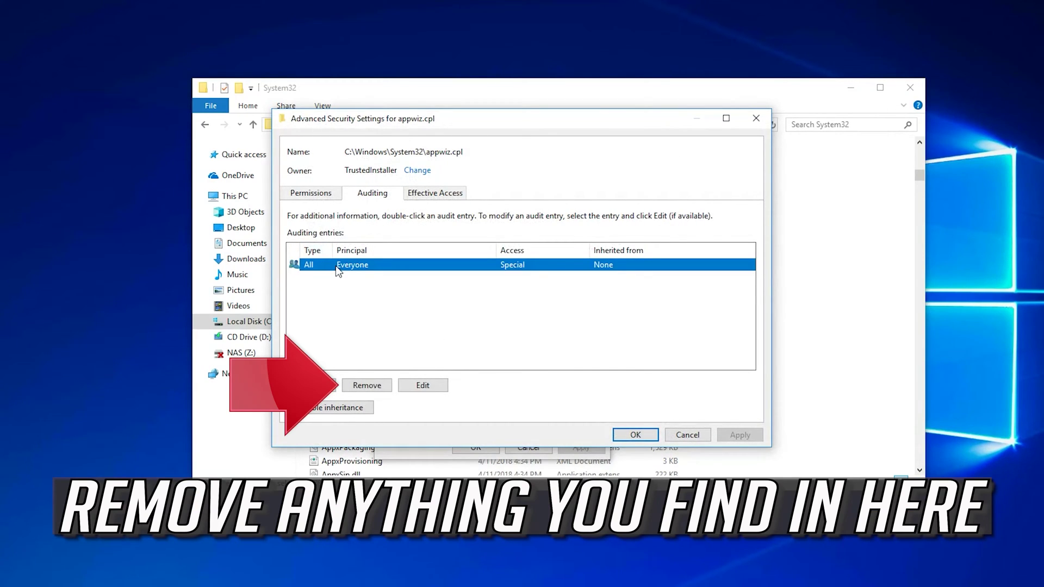
left_click(371, 382)
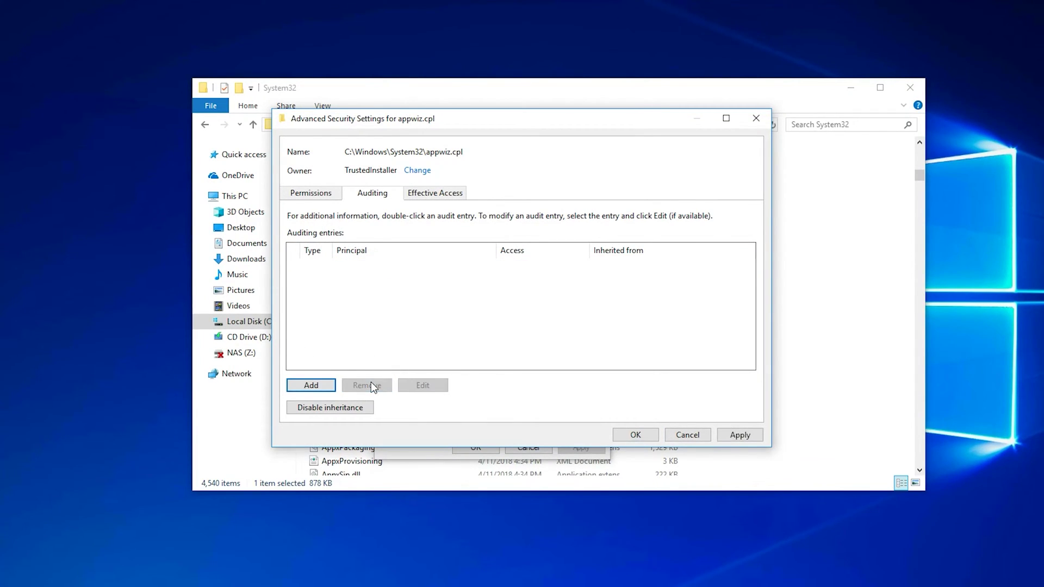
- Change appwiz.cpl's owner to your own user account, found via Find Now
left_click(417, 170)
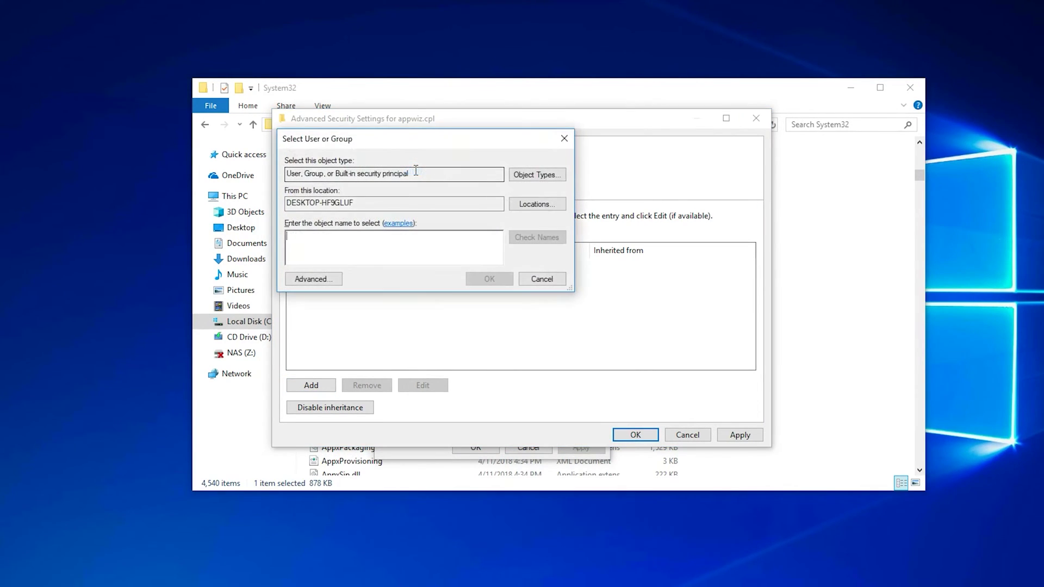
left_click(326, 280)
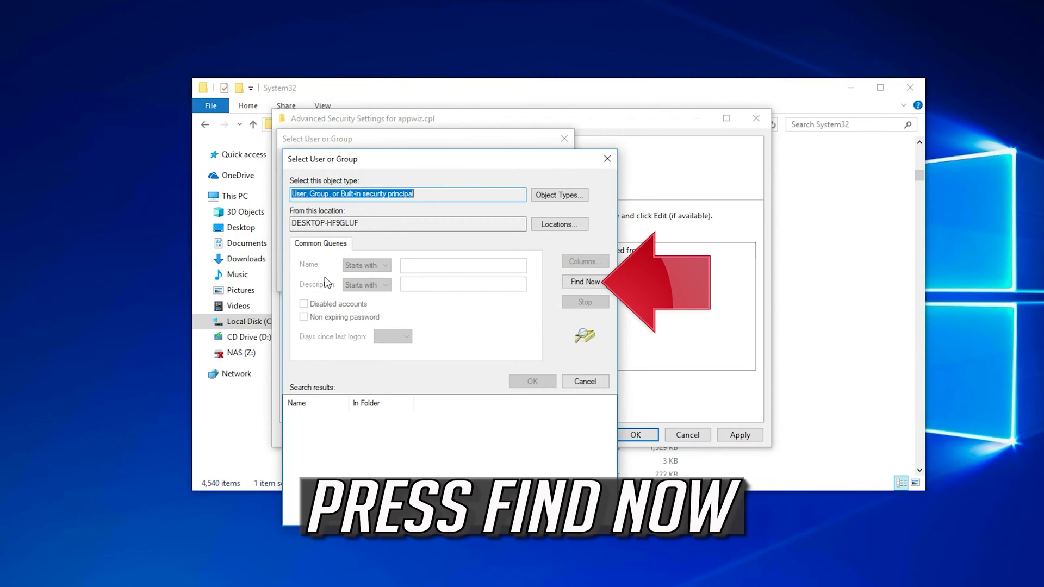
left_click(592, 284)
left_click_drag(610, 418, 602, 509)
scroll(599, 508, "down", 2)
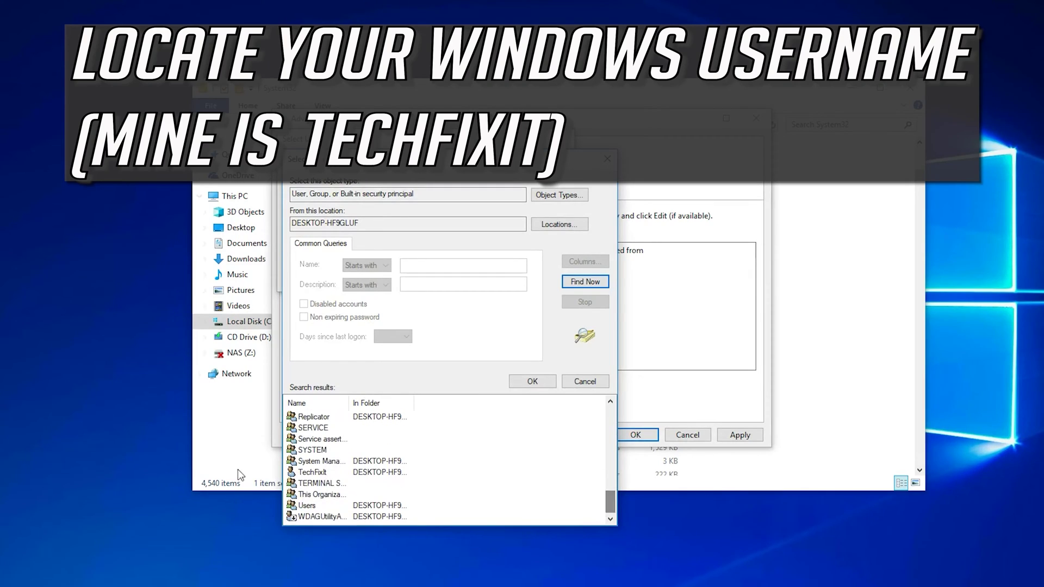
left_click(330, 473)
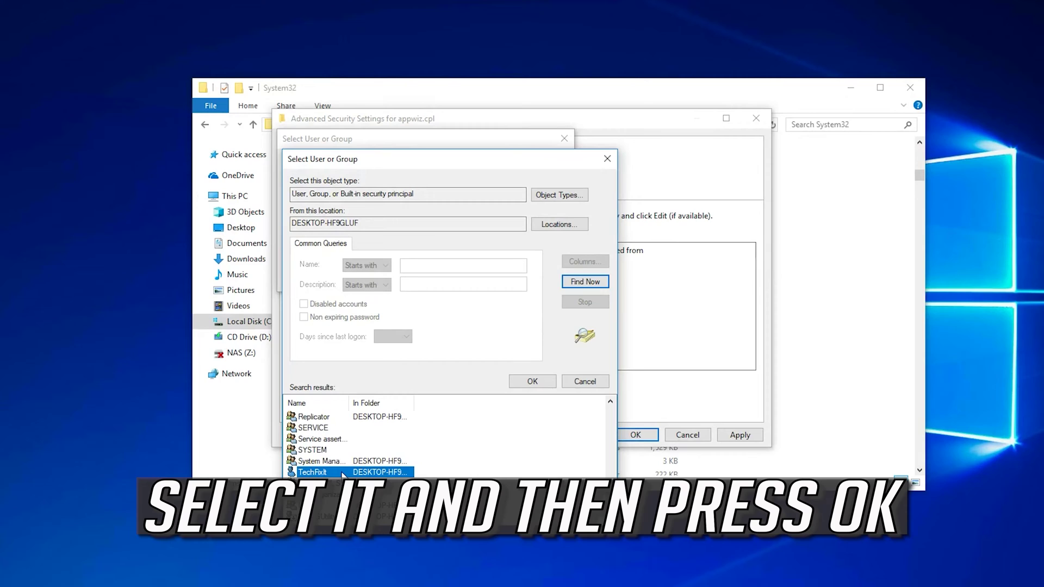
left_click(539, 381)
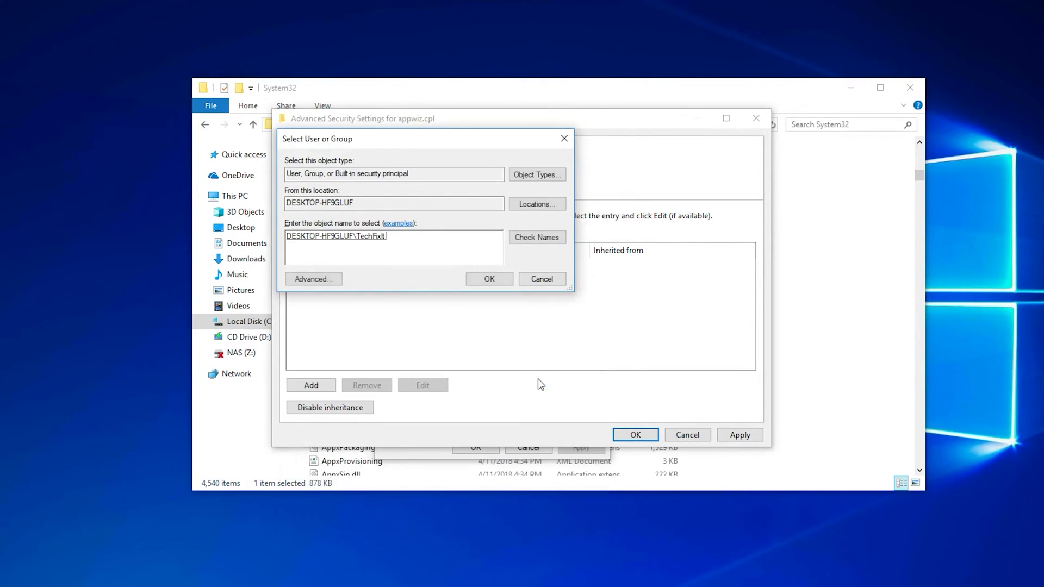
left_click(496, 278)
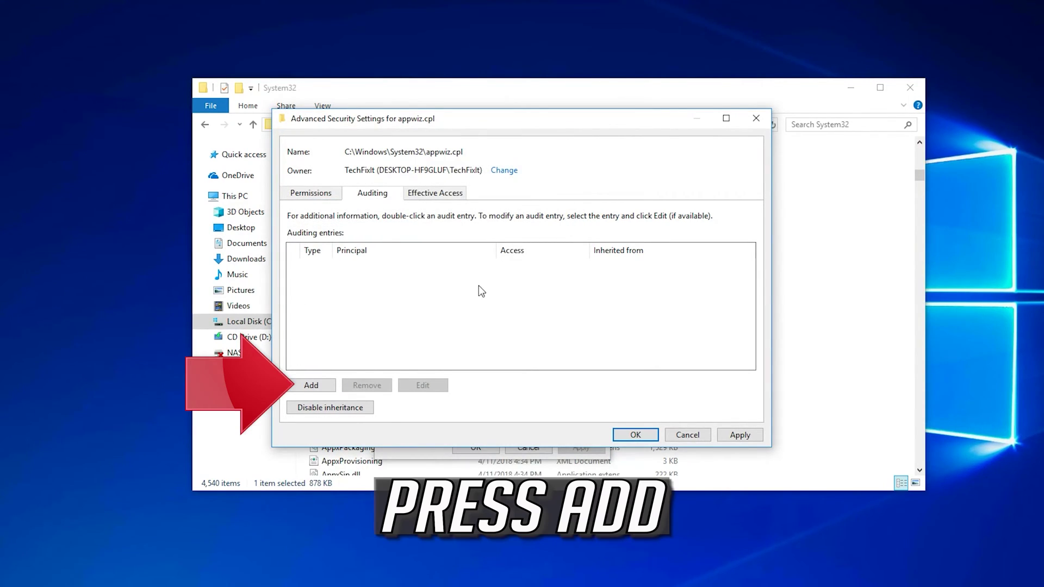
- Add a new auditing entry with your own user account as its principal
left_click(319, 383)
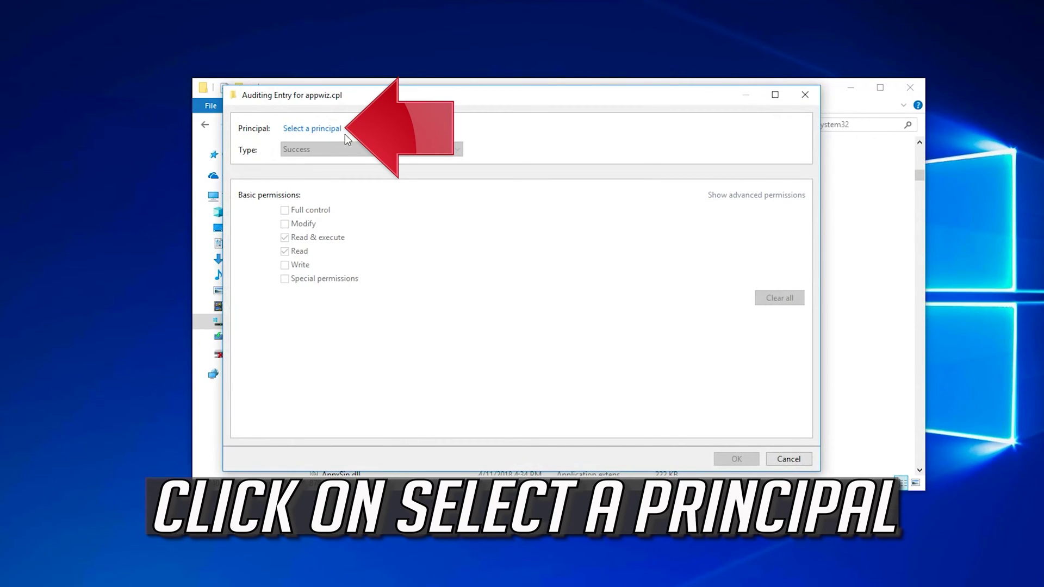
left_click(295, 130)
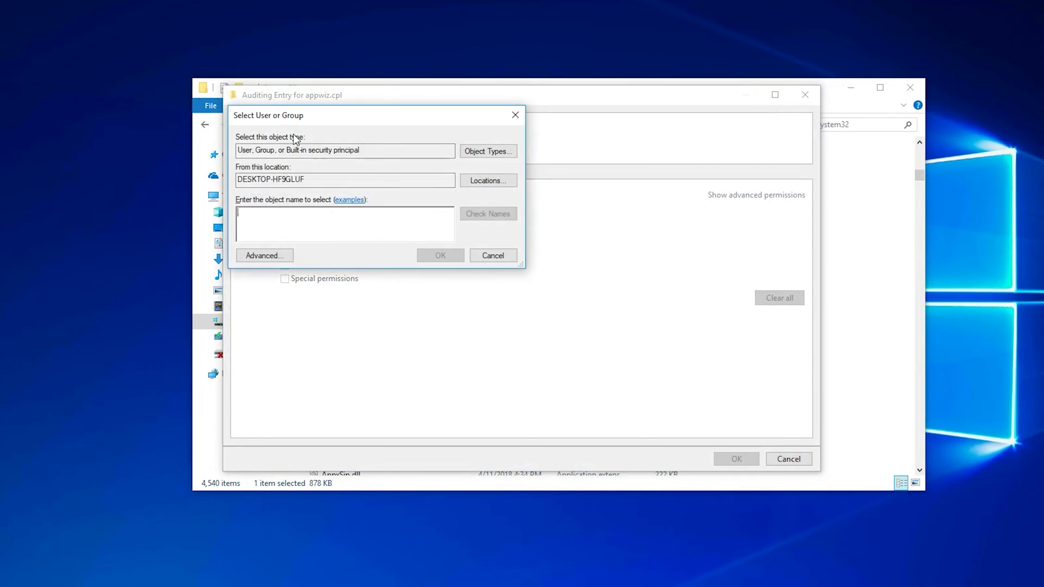
left_click(278, 258)
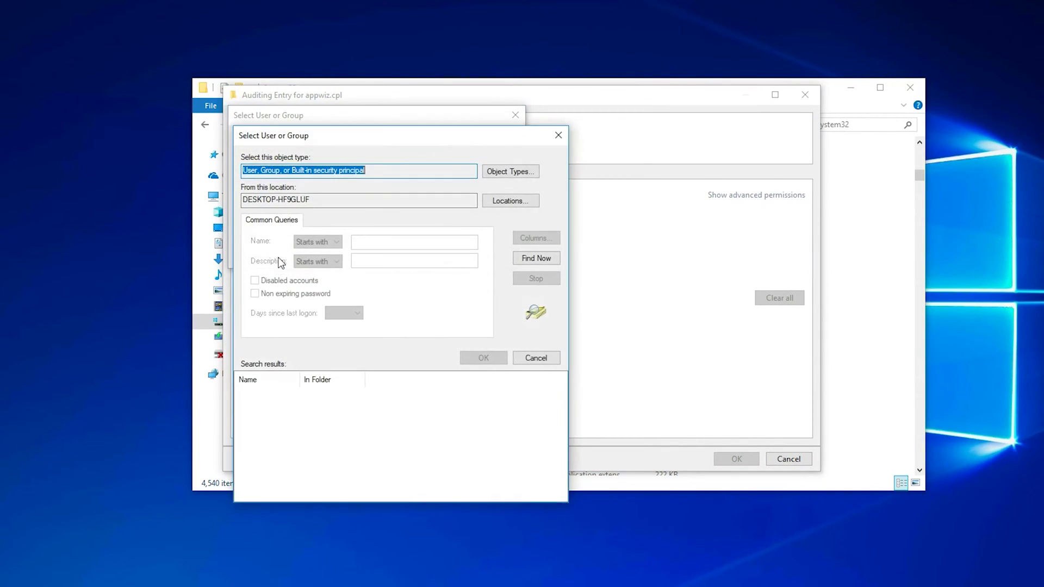
left_click(538, 260)
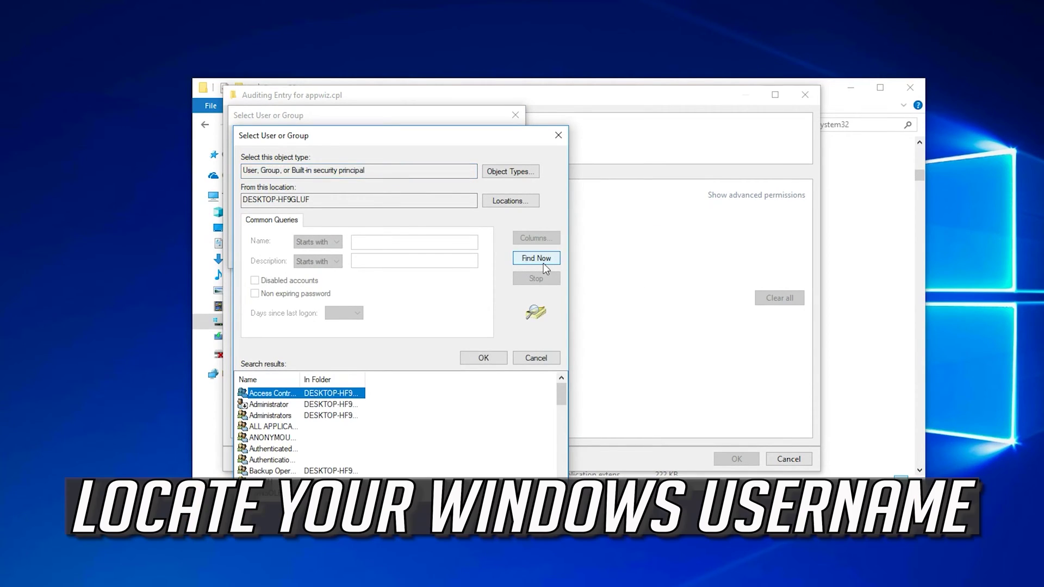
left_click_drag(557, 392, 561, 476)
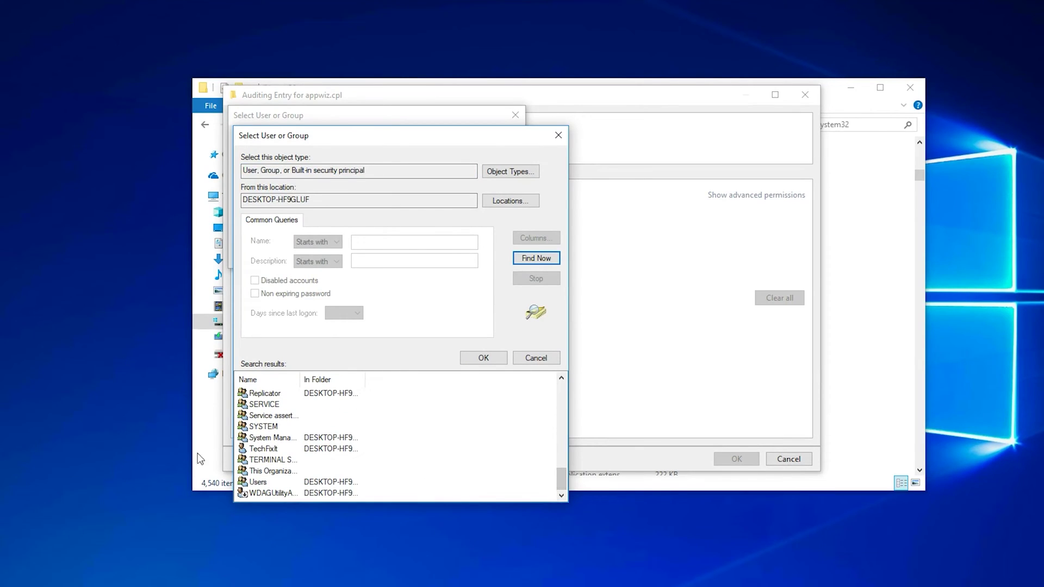
left_click(319, 449)
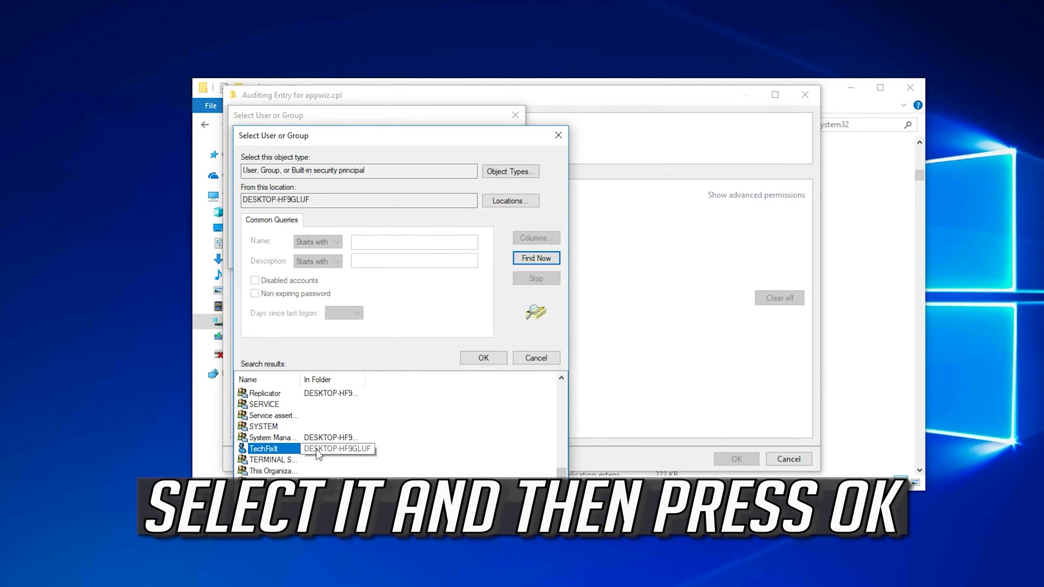
left_click(485, 360)
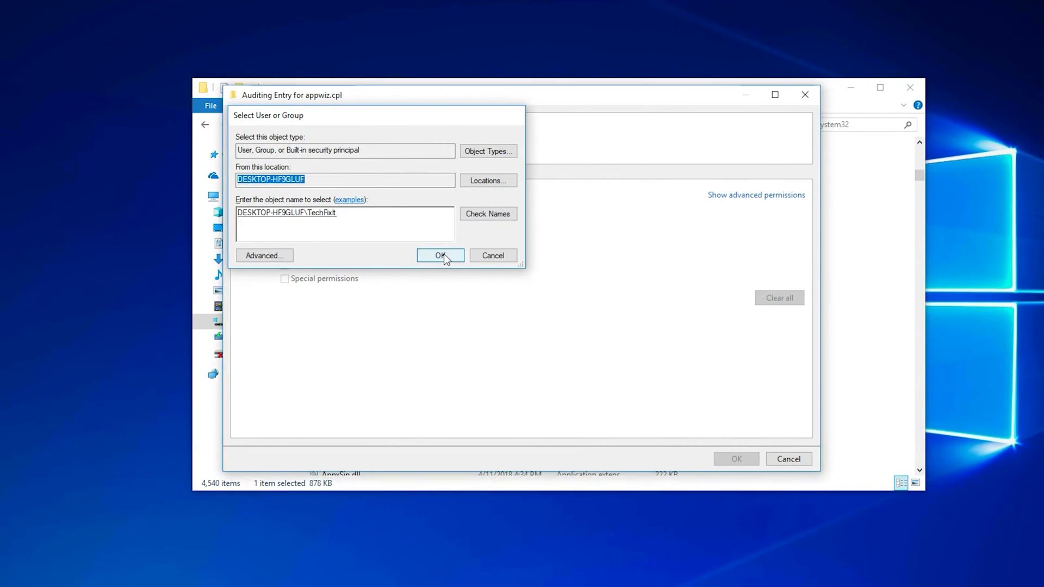
left_click(444, 253)
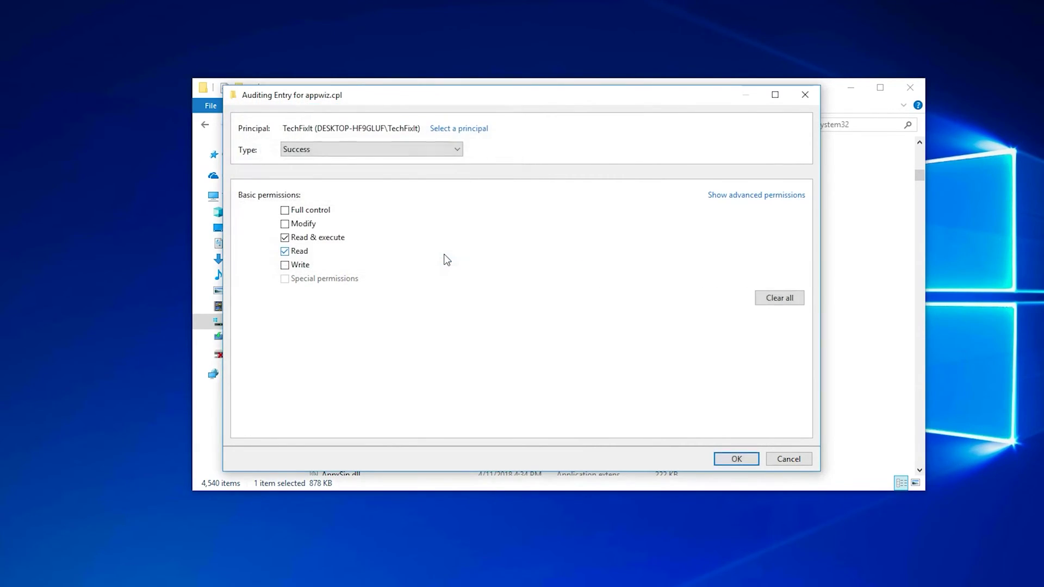
- Give the entry Full control, apply it, and close the security dialogs and Properties
left_click(307, 211)
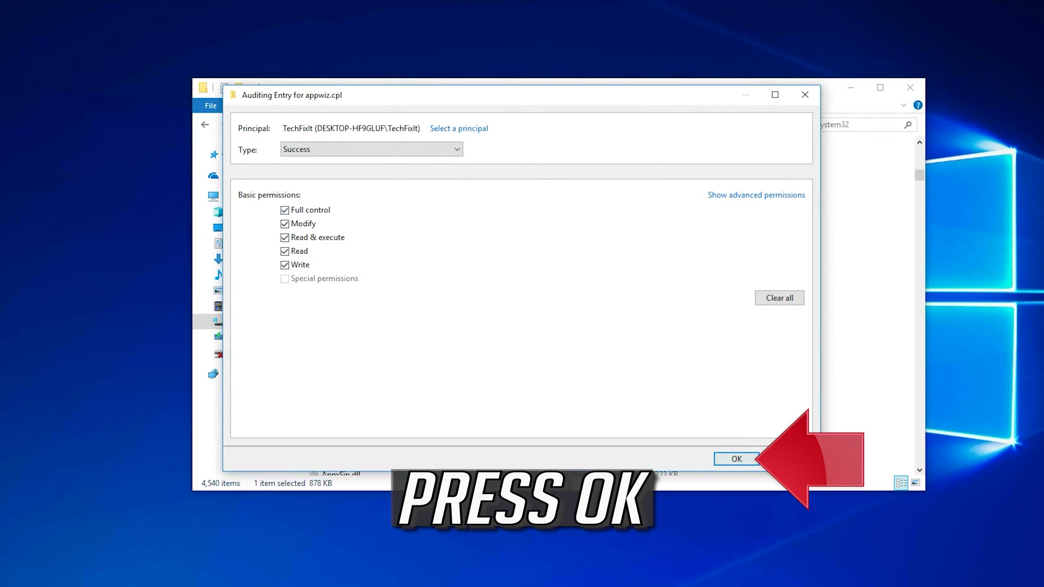
left_click(736, 460)
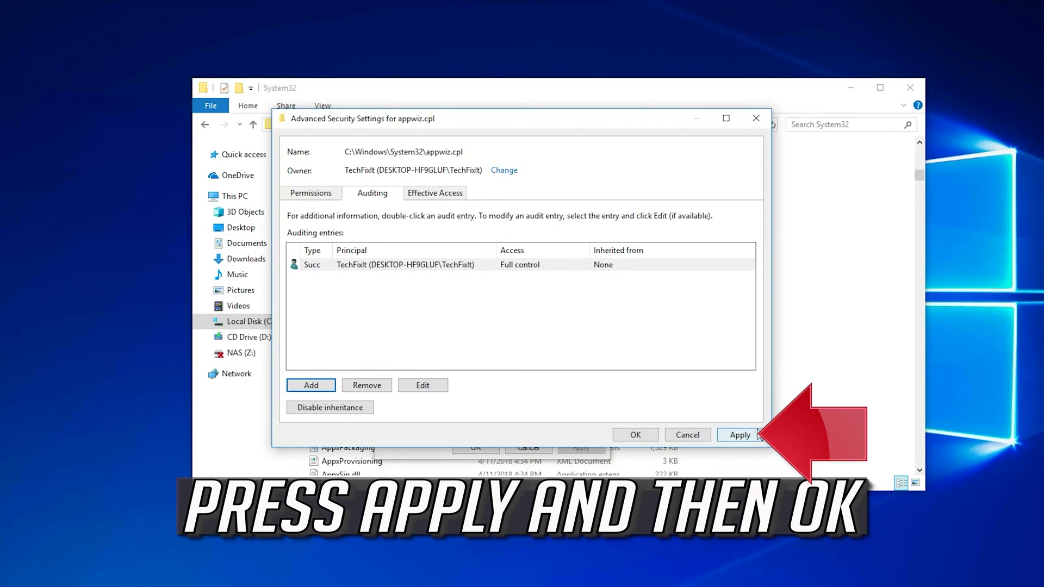
left_click(739, 435)
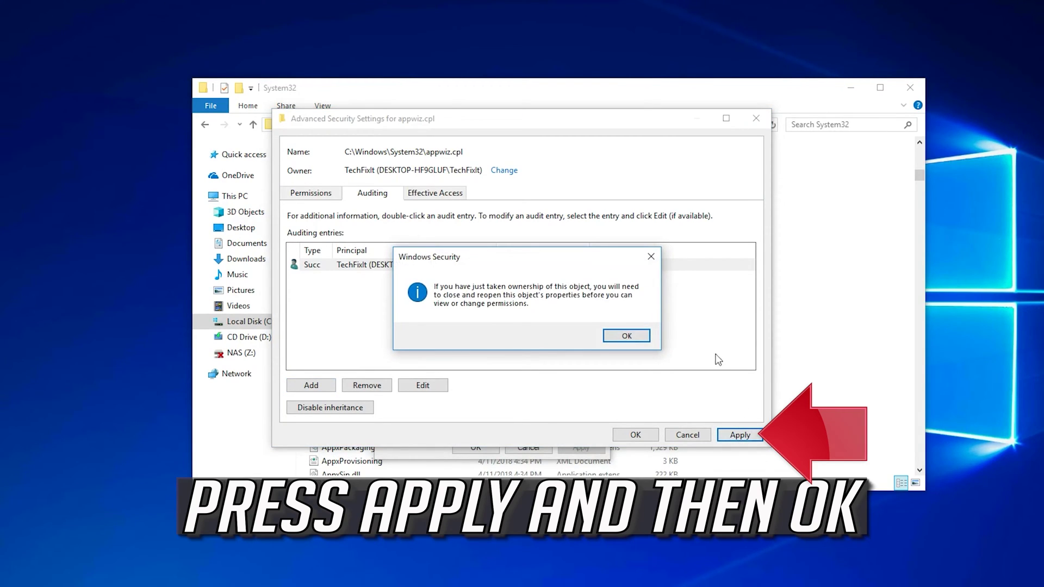
left_click(627, 337)
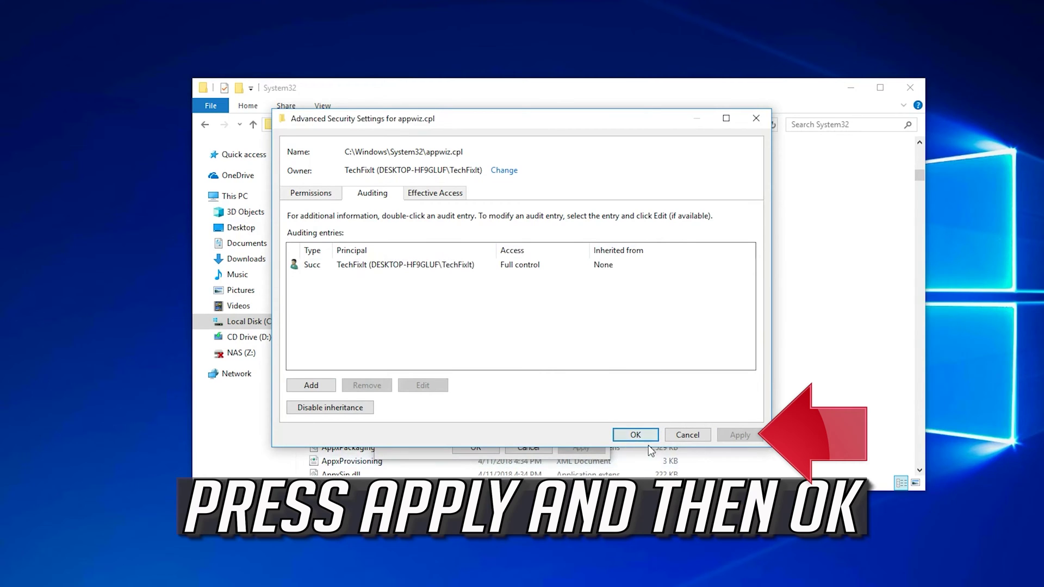
left_click(631, 436)
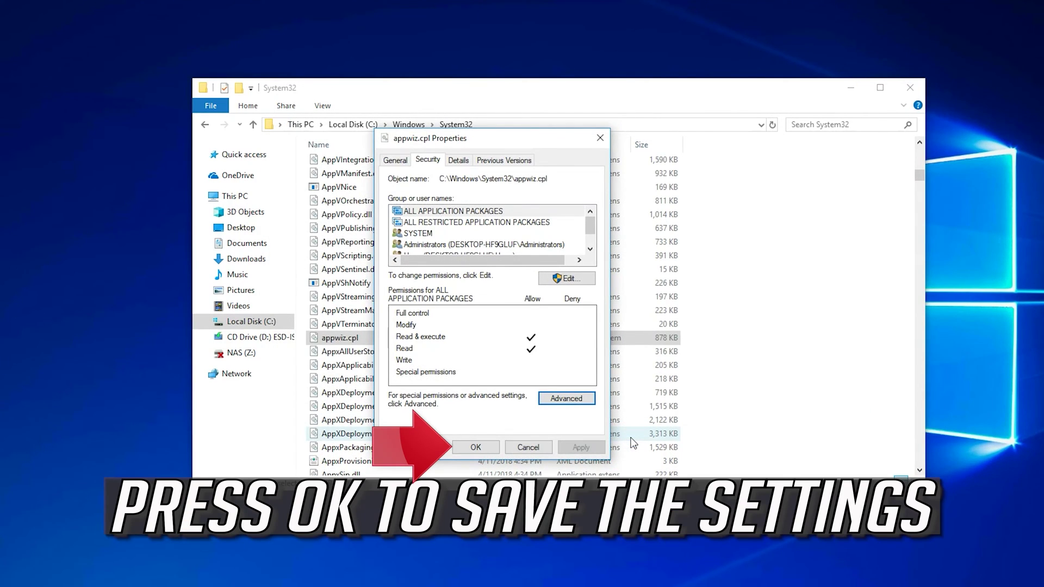
left_click(476, 446)
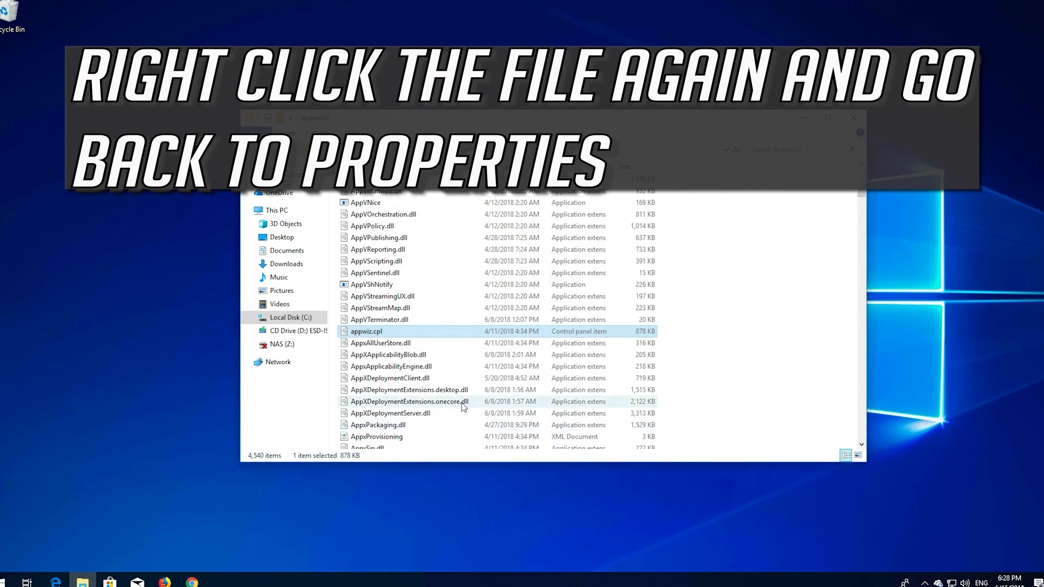
- Open the editable Security permissions for appwiz.cpl from its Properties
right_click(431, 332)
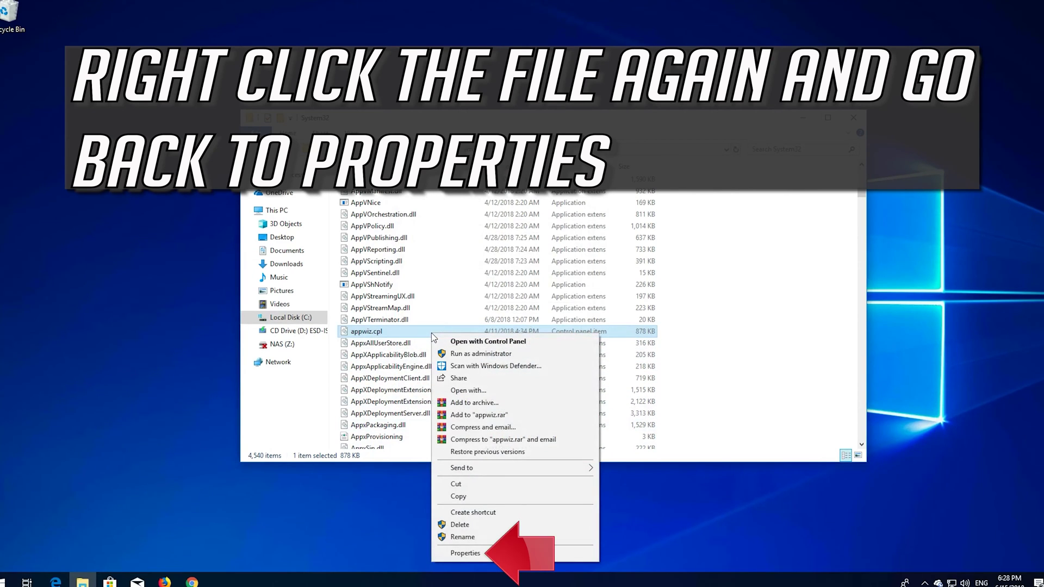
left_click(479, 553)
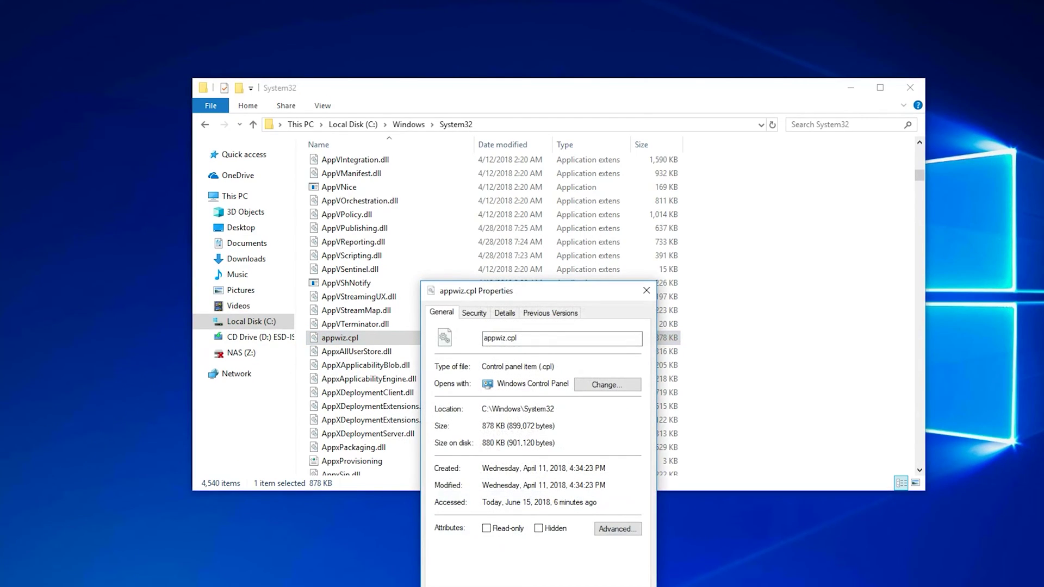
left_click_drag(488, 293, 493, 154)
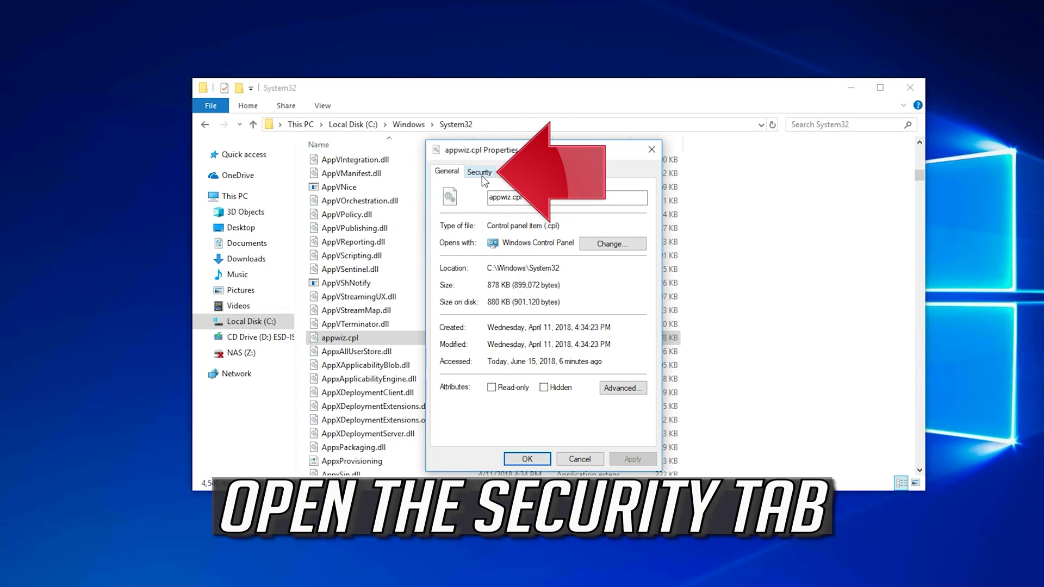
left_click(481, 173)
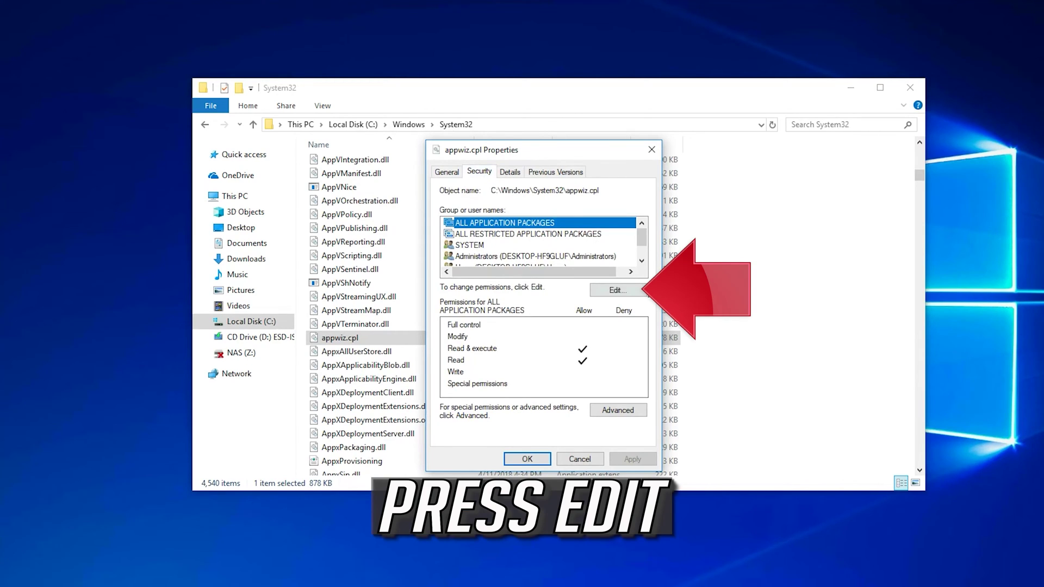
left_click(631, 293)
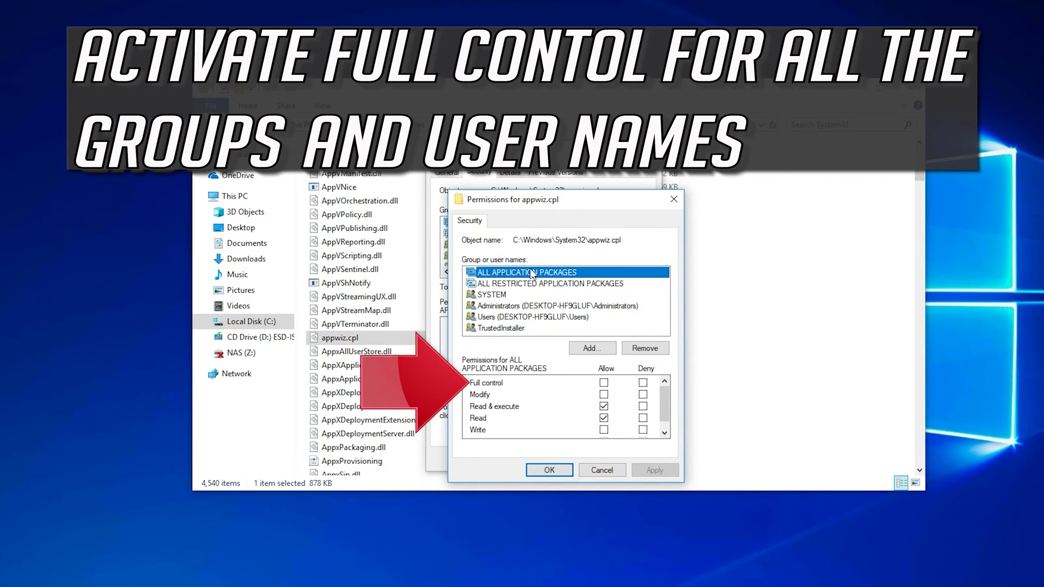
- Grant and apply Full control for ALL APPLICATION PACKAGES, ALL RESTRICTED APPLICATION PACKAGES and SYSTEM
left_click(603, 383)
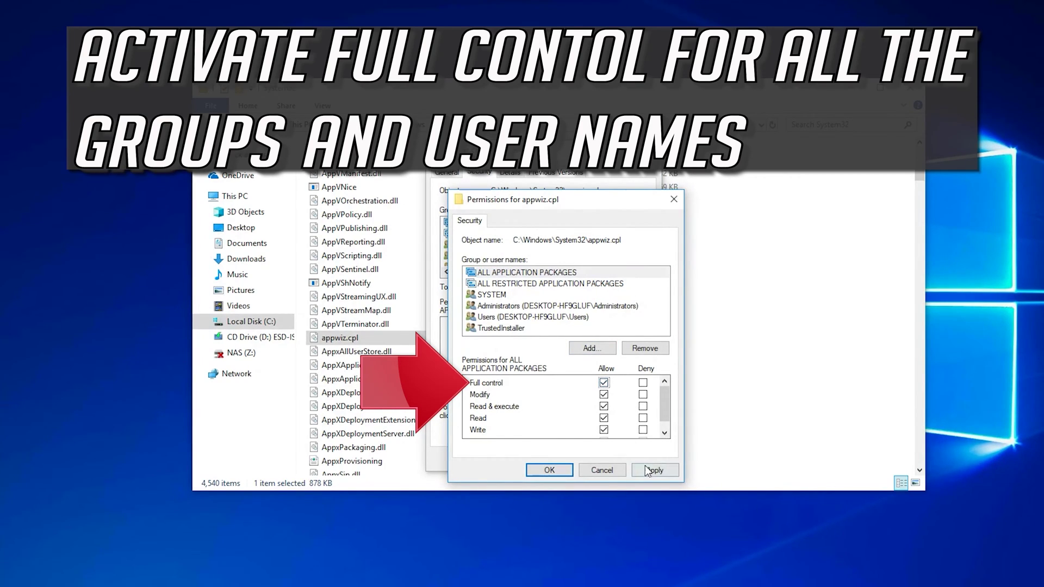
left_click(646, 470)
left_click(571, 341)
left_click(549, 283)
left_click(604, 382)
left_click(654, 469)
left_click(571, 340)
left_click(492, 294)
left_click(604, 383)
left_click(655, 469)
left_click(568, 341)
- Grant Full control to Administrators and Users, then apply the changes
left_click(549, 305)
left_click(604, 382)
left_click(533, 316)
left_click(604, 383)
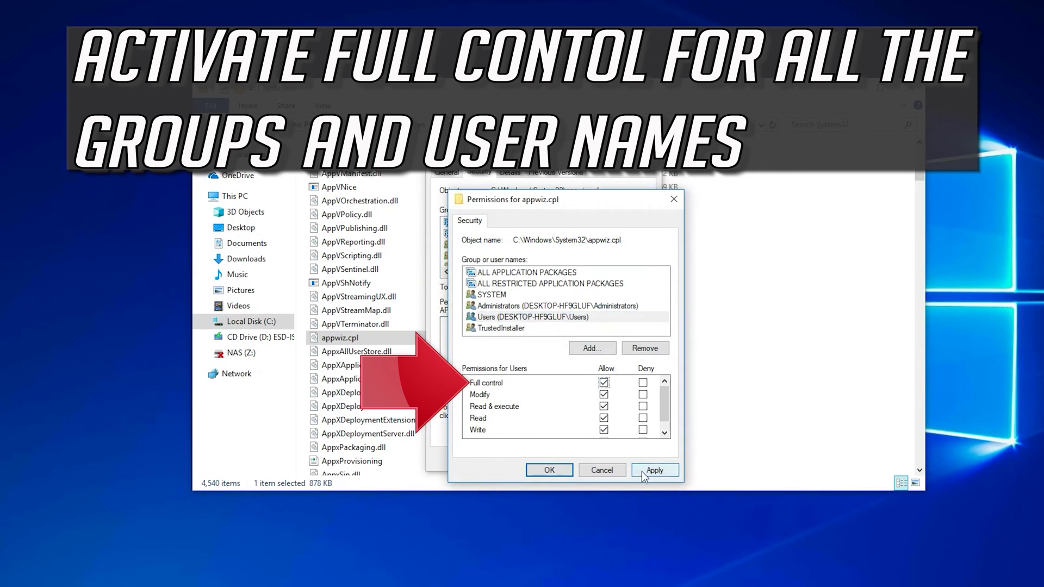
left_click(641, 472)
left_click(572, 332)
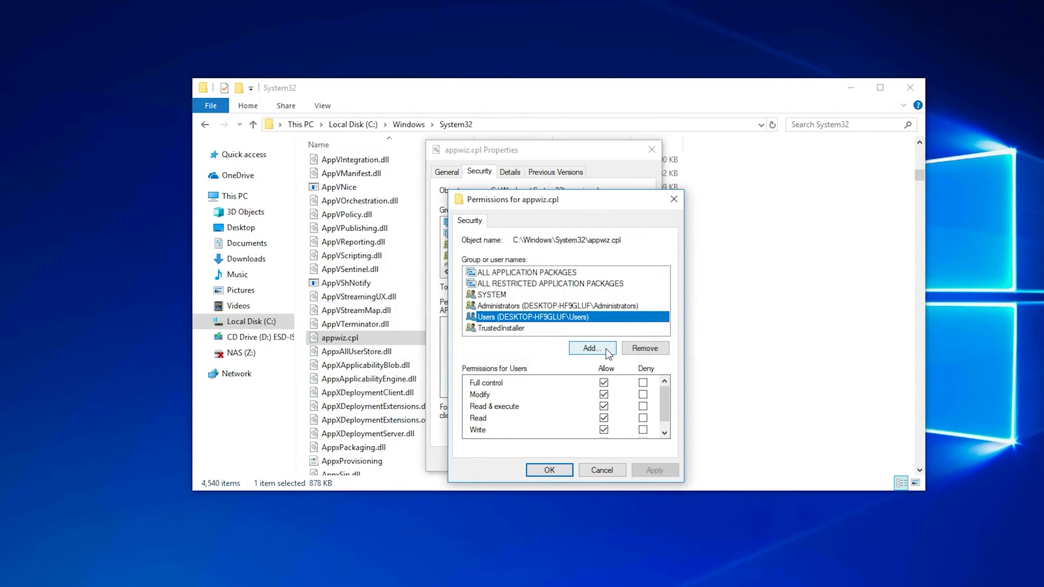
- Confirm the new permissions, close Properties, and delete appwiz.cpl from System32
left_click(560, 328)
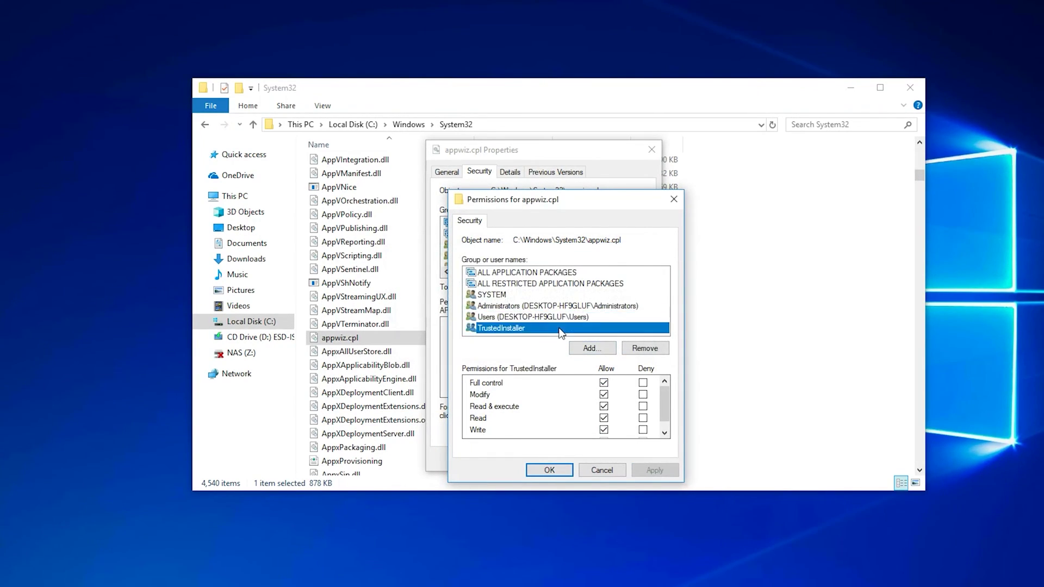
left_click(554, 469)
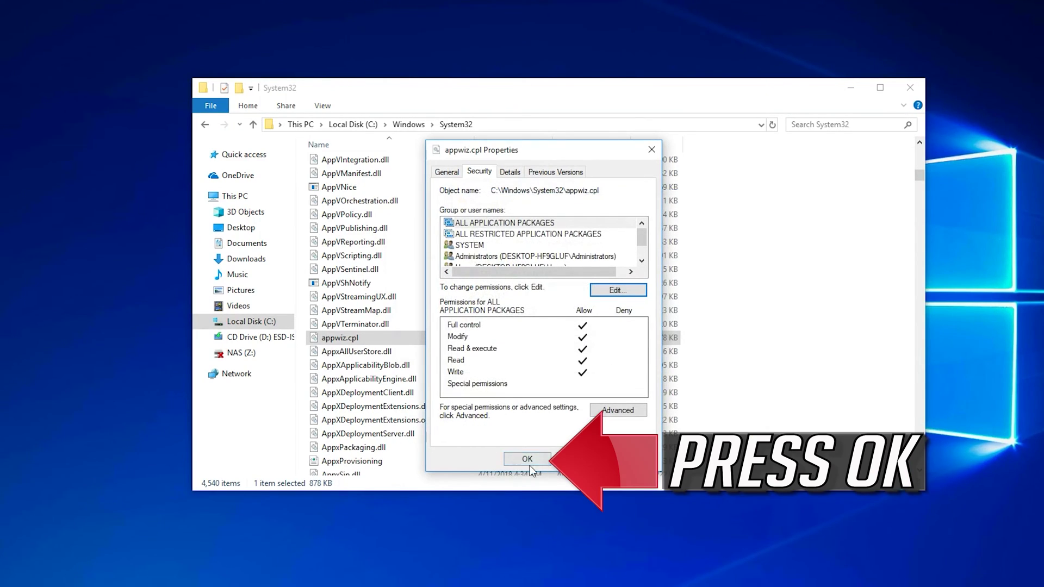
left_click(526, 460)
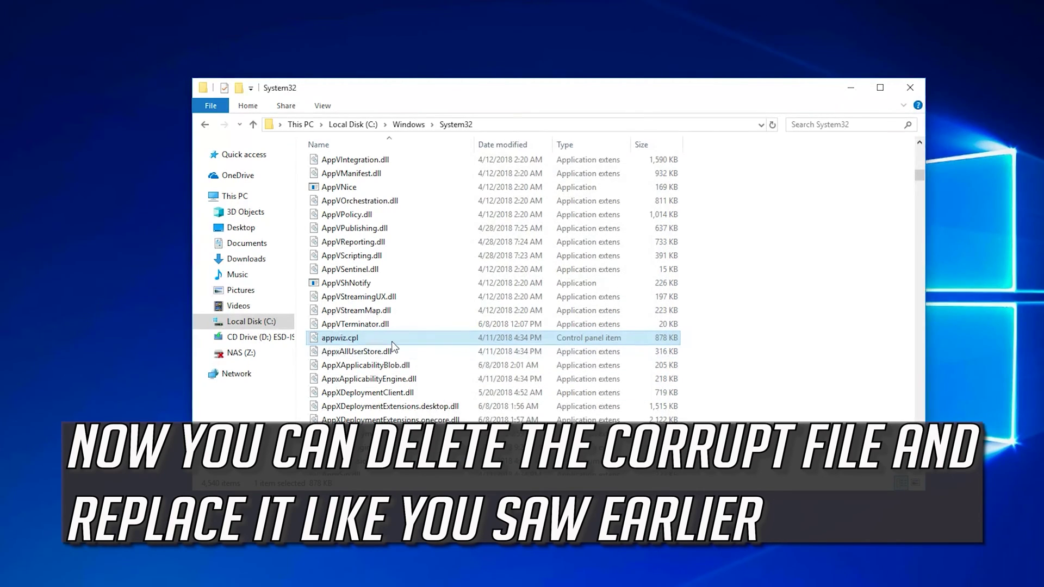
key("Delete")
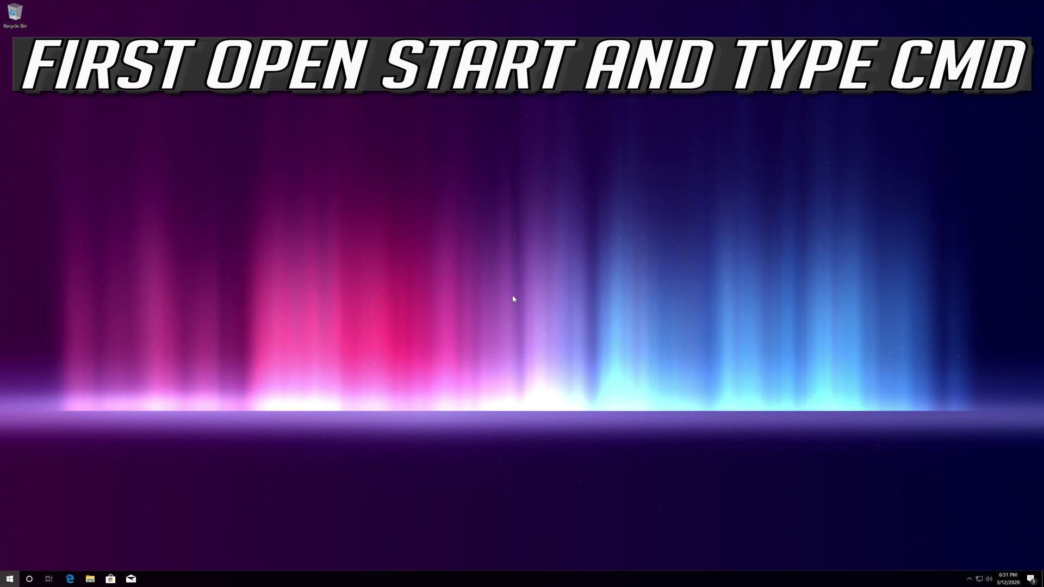
key("super")
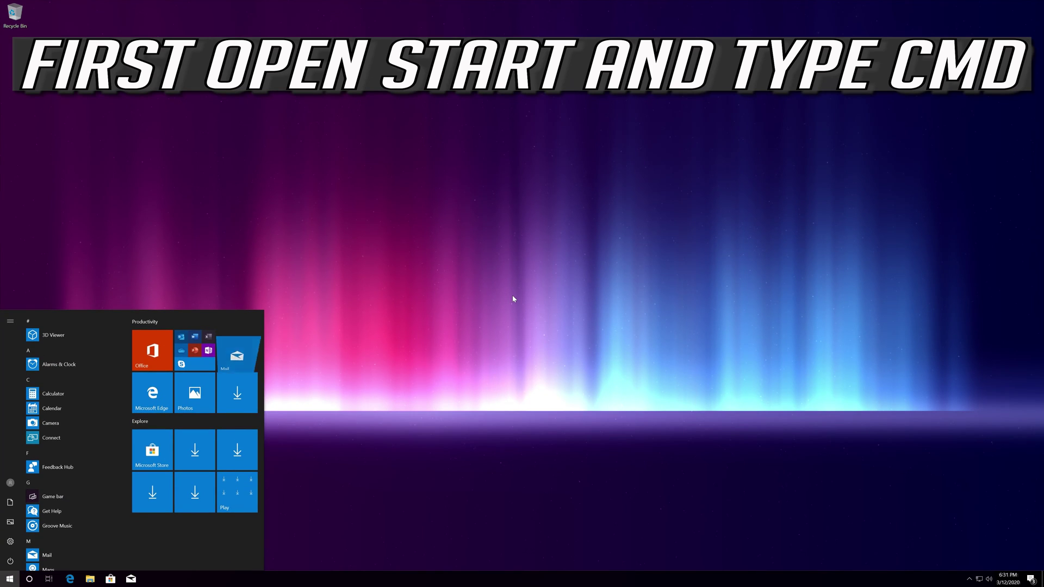
- Launch Command Prompt as administrator from the Start menu search for 'cmd'
type("cmd")
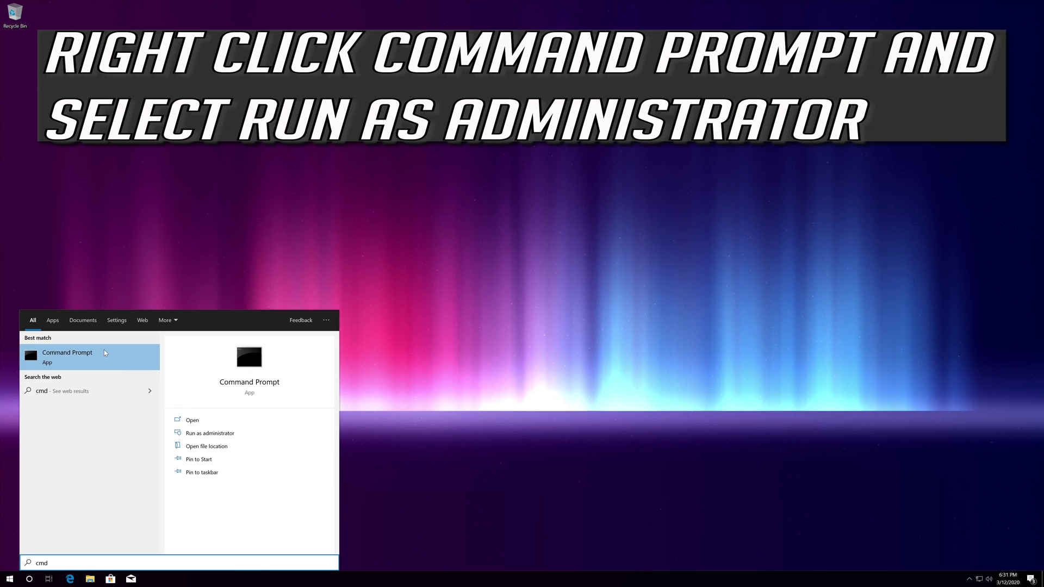
right_click(87, 358)
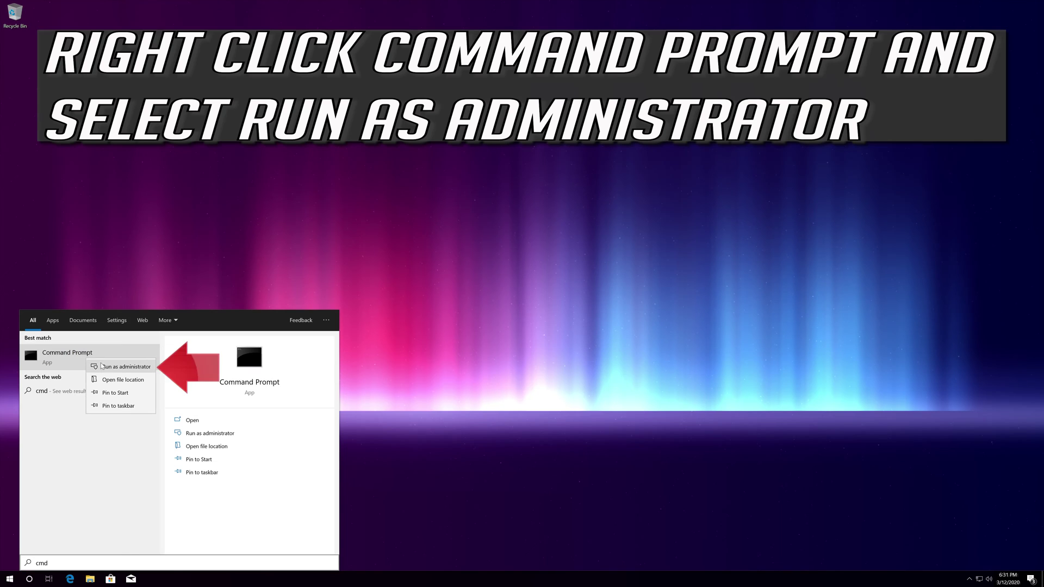
left_click(129, 364)
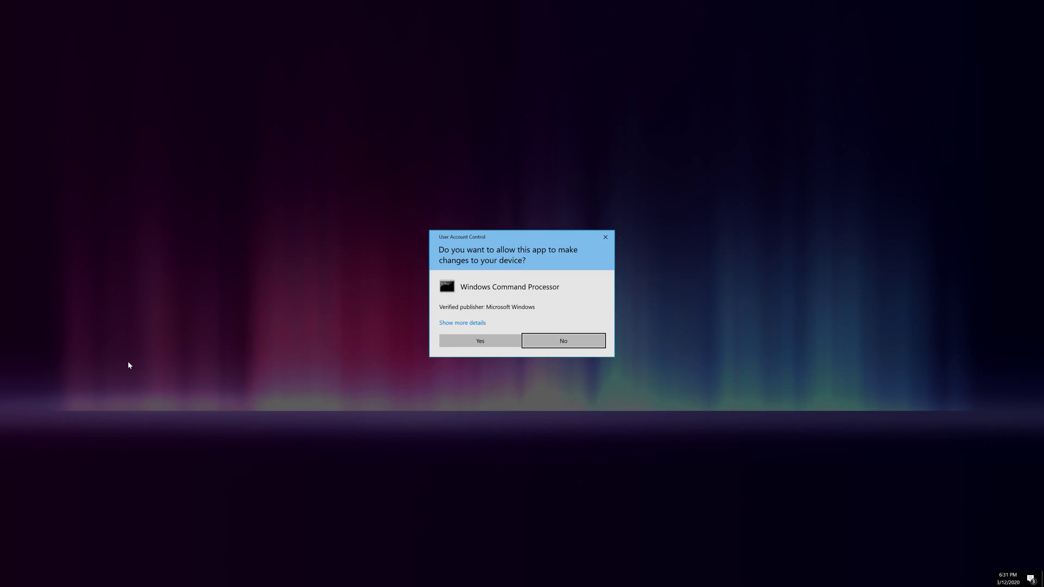
left_click(491, 345)
- Run 'sfc /scannow' in the administrator Command Prompt
left_click_drag(349, 82, 599, 178)
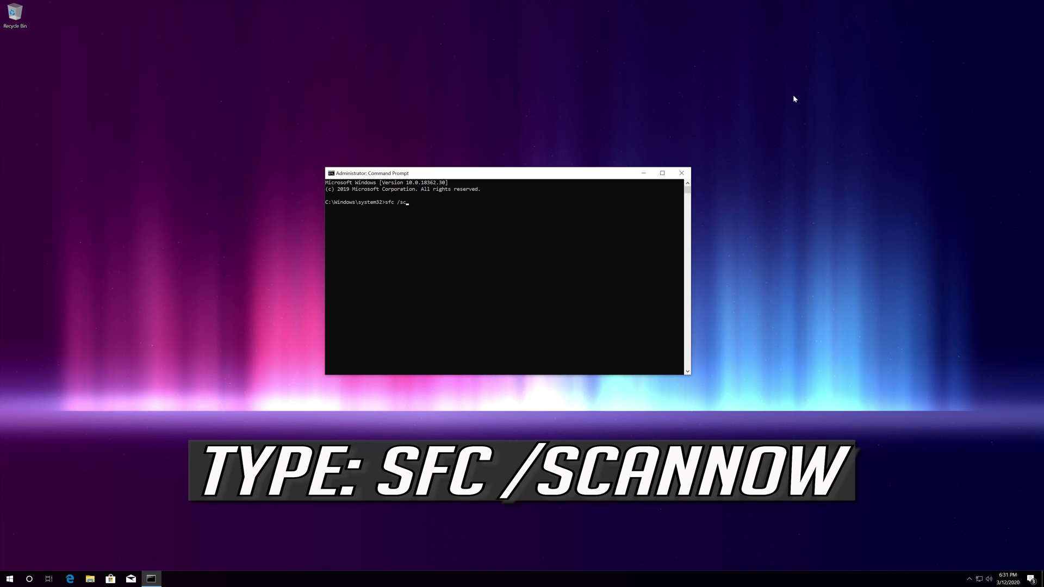
type("sfc /scannow")
key("Return")
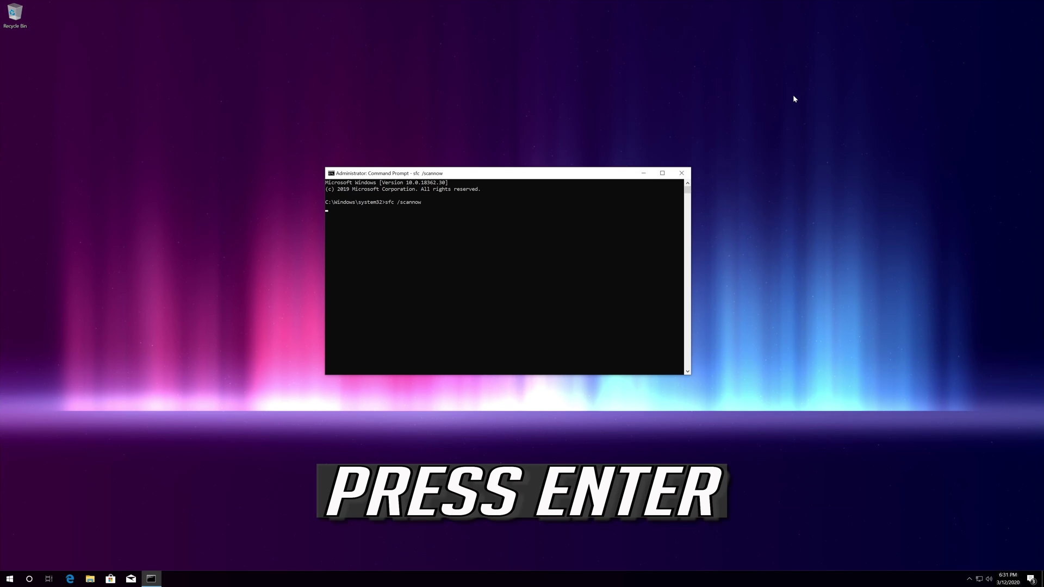